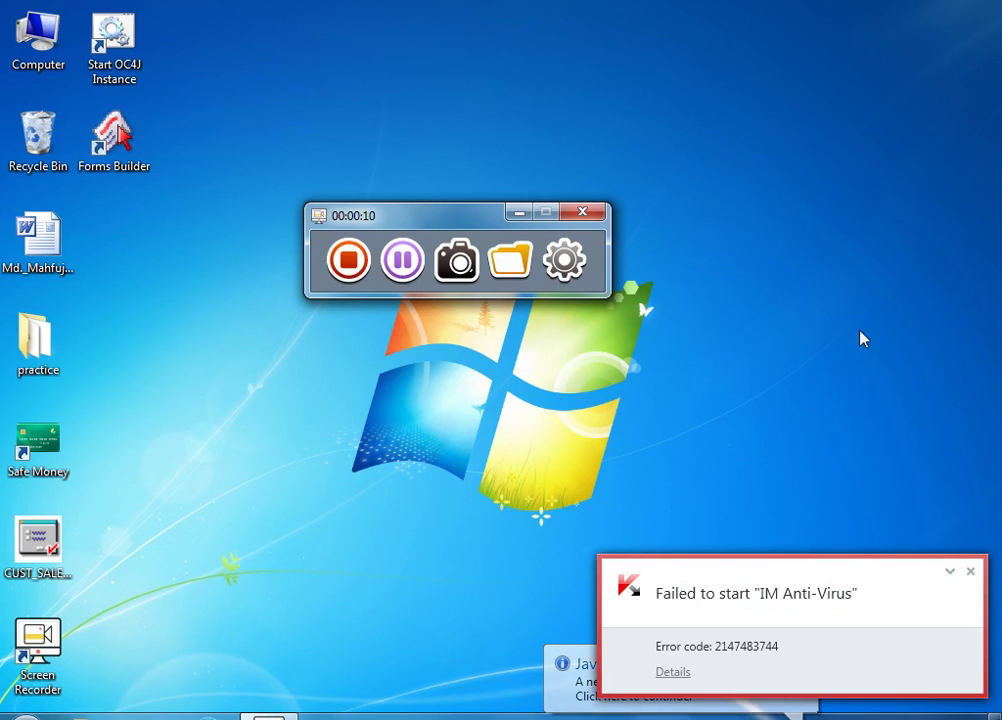
# - Refresh the desktop twice and minimize the screen recorder window
pyautogui.rightClick(852, 258)
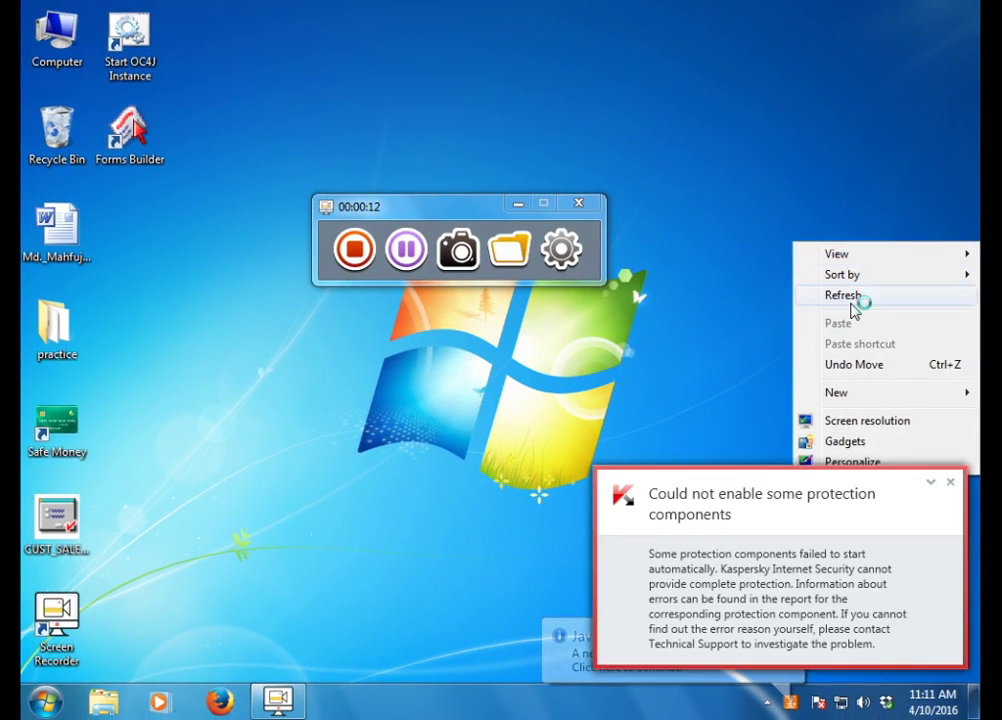
pyautogui.click(851, 303)
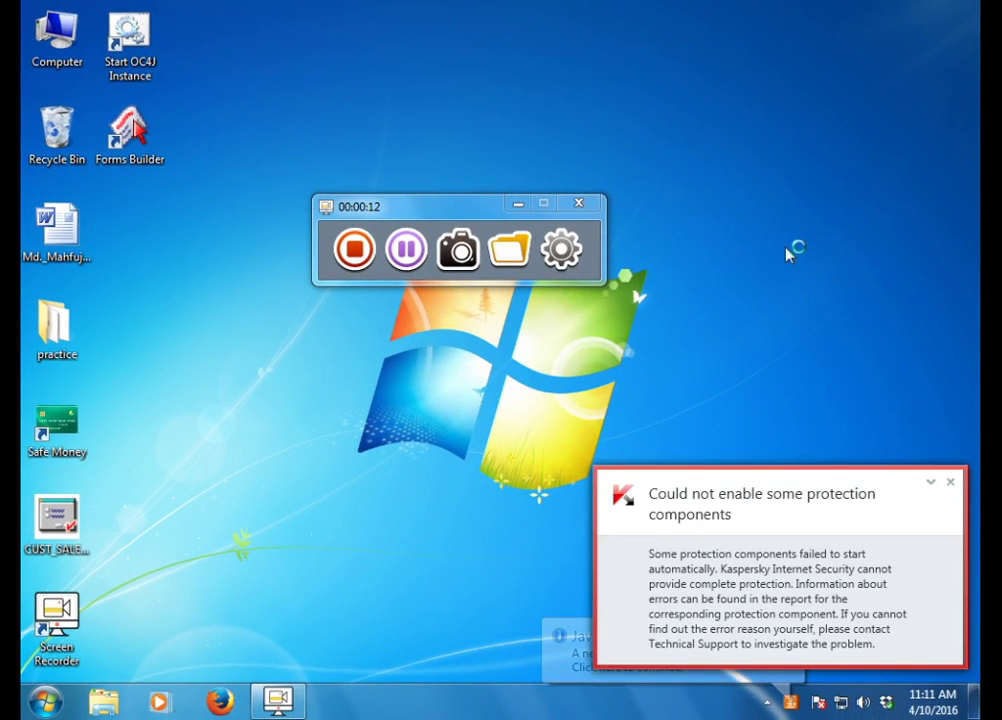
pyautogui.rightClick(794, 250)
pyautogui.click(799, 302)
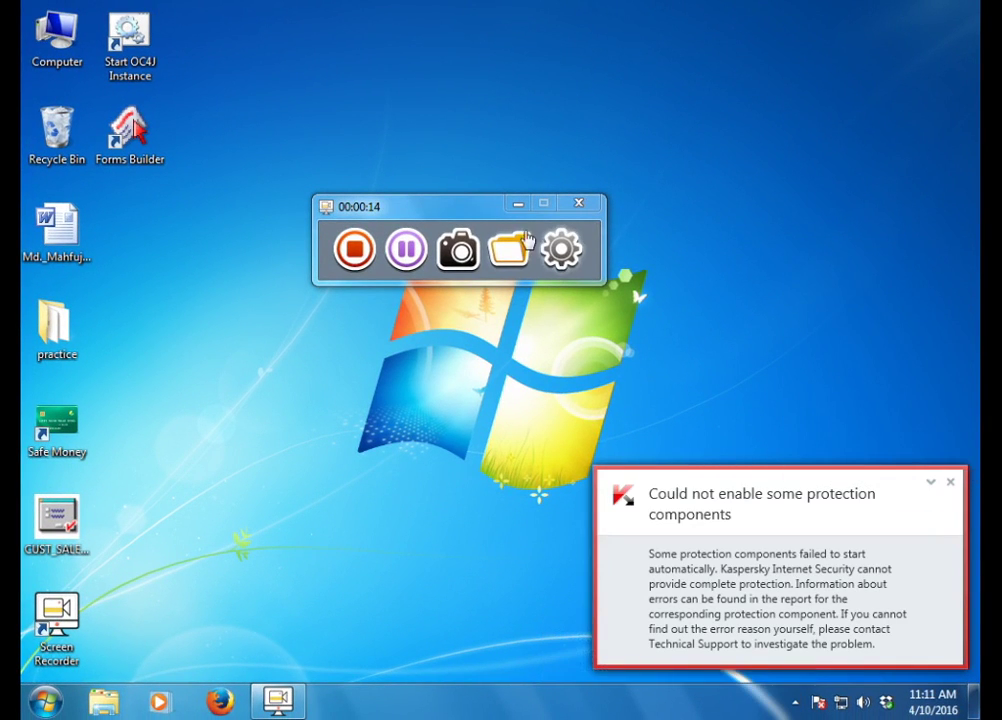
pyautogui.click(516, 204)
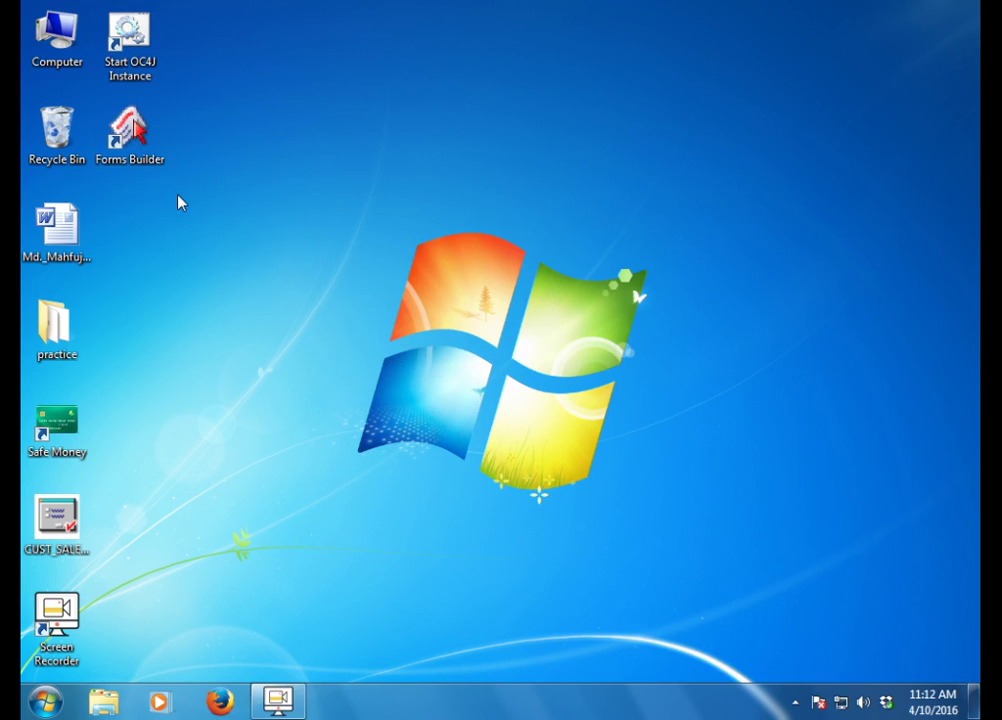
# - Refresh the desktop and browse All Programs to Oracle Developer Suite's Reports Developer folder
pyautogui.rightClick(297, 132)
pyautogui.click(335, 177)
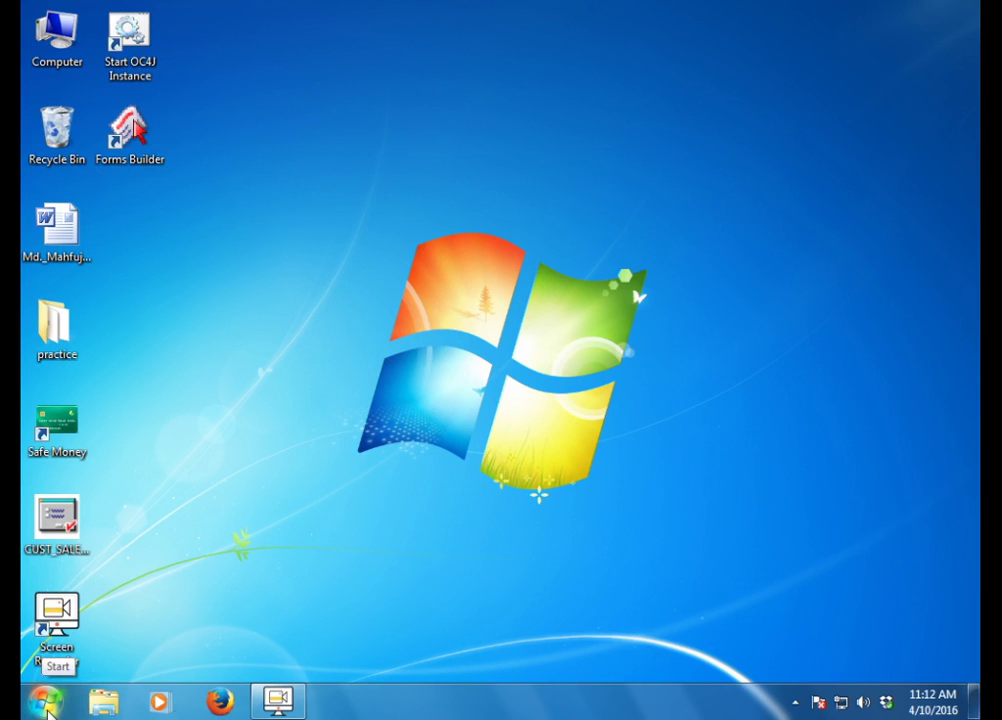
pyautogui.click(47, 707)
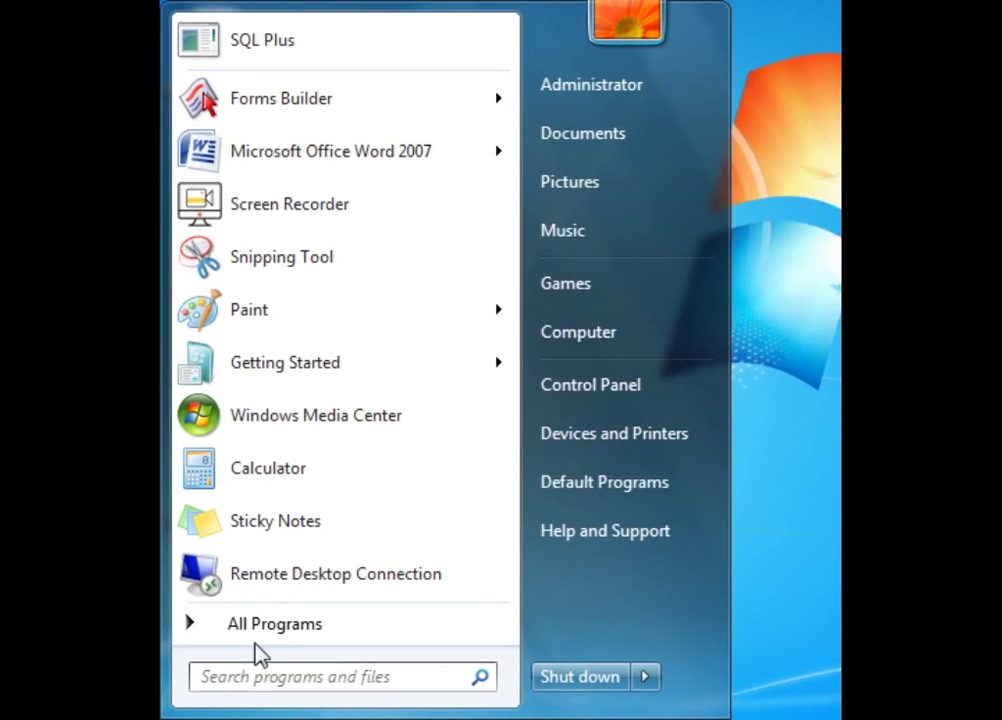
pyautogui.click(262, 635)
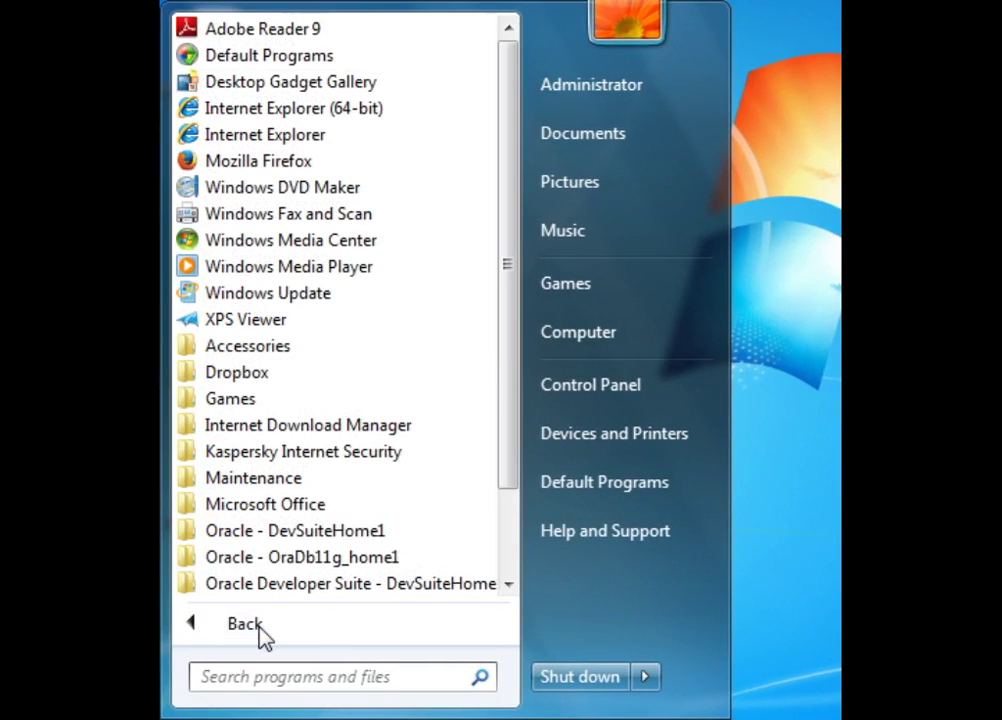
pyautogui.moveTo(508, 445); pyautogui.dragTo(507, 540)
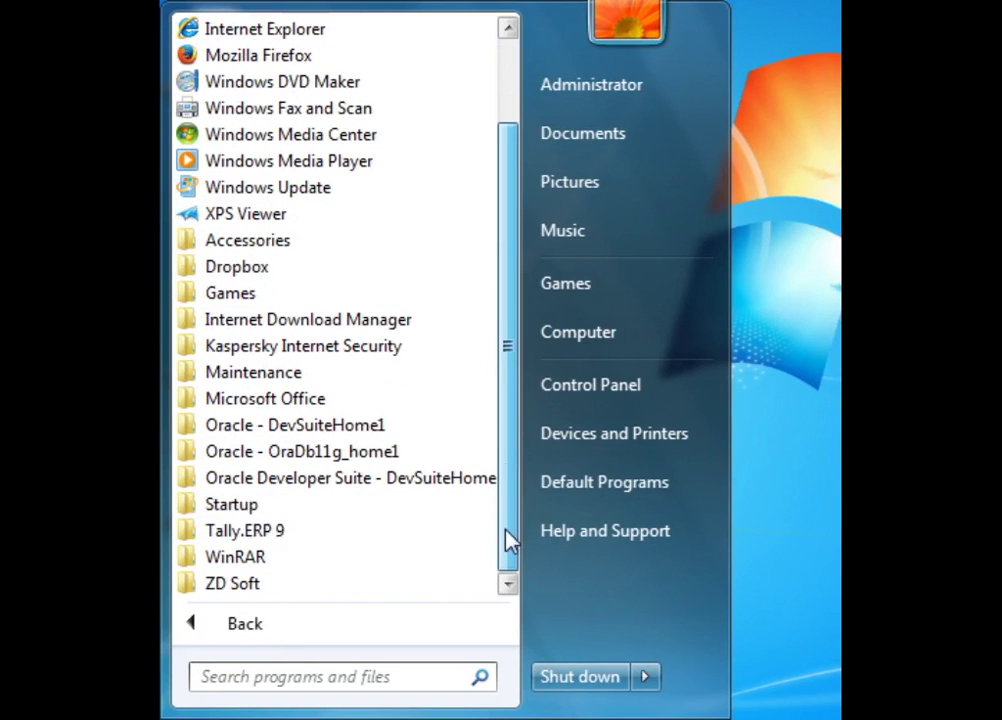
pyautogui.click(305, 486)
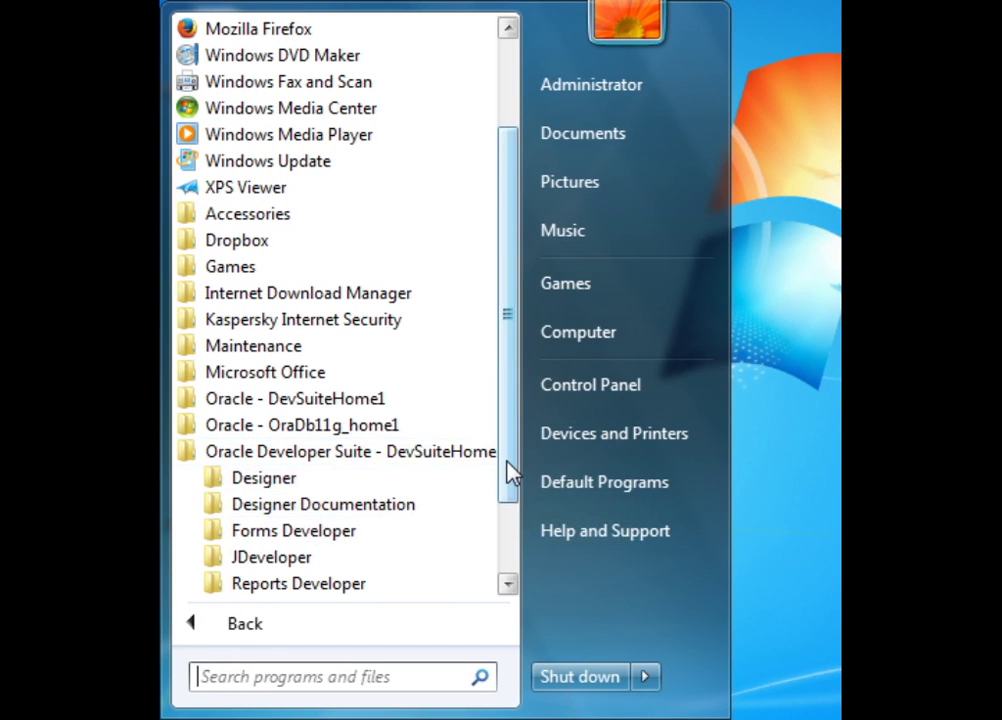
pyautogui.moveTo(510, 472); pyautogui.dragTo(510, 532)
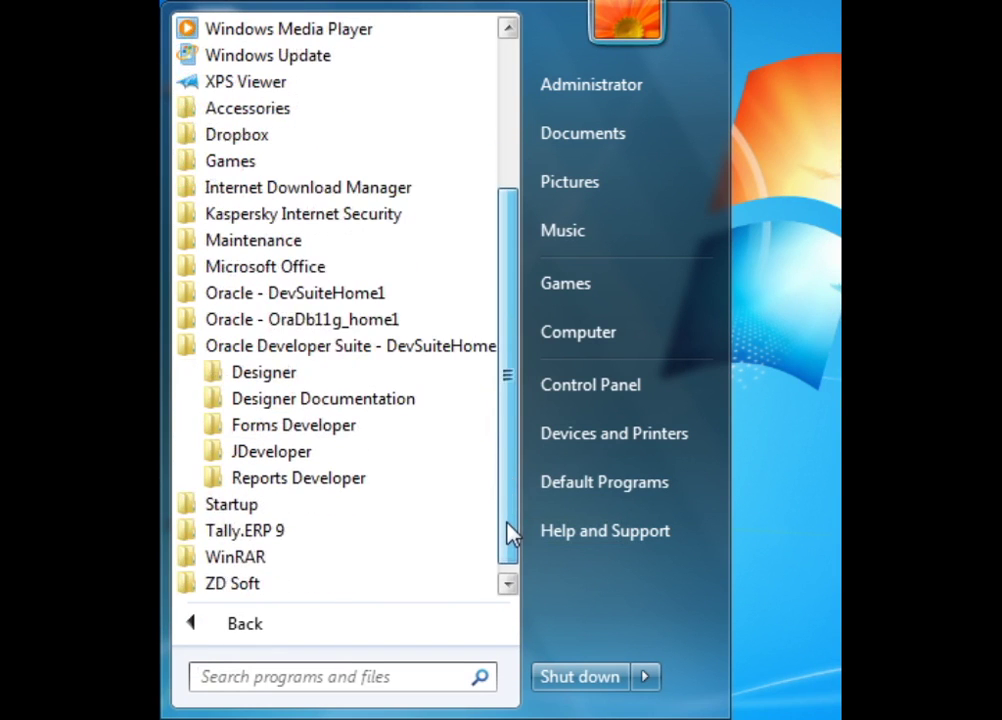
pyautogui.click(294, 484)
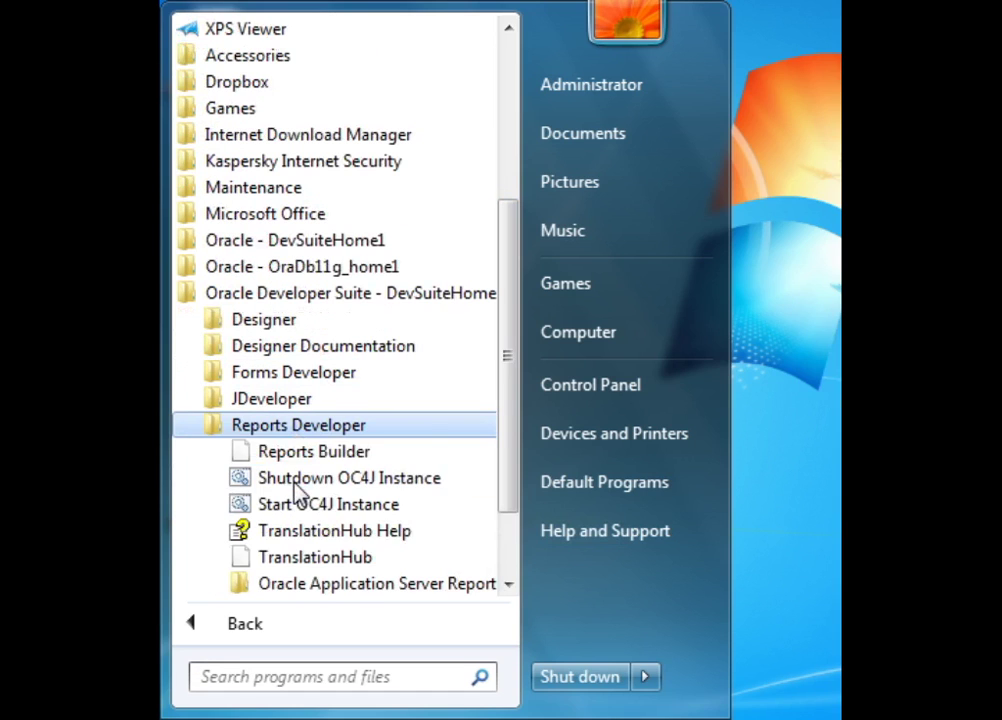
pyautogui.moveTo(505, 465); pyautogui.dragTo(513, 535)
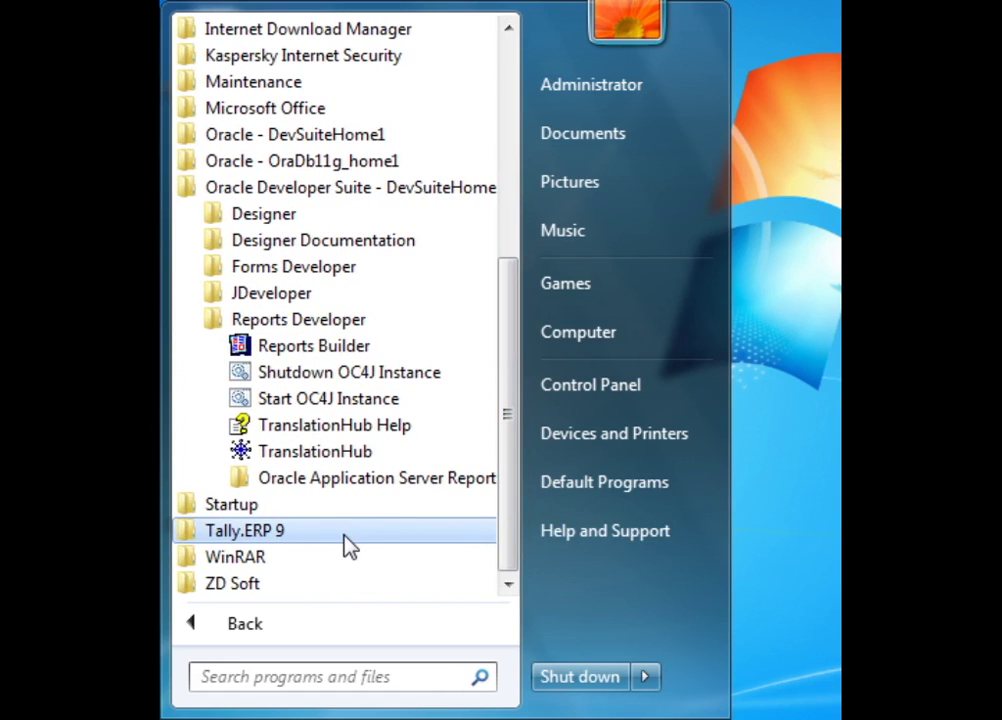
# - Send Reports Builder to the desktop as a shortcut
pyautogui.rightClick(284, 350)
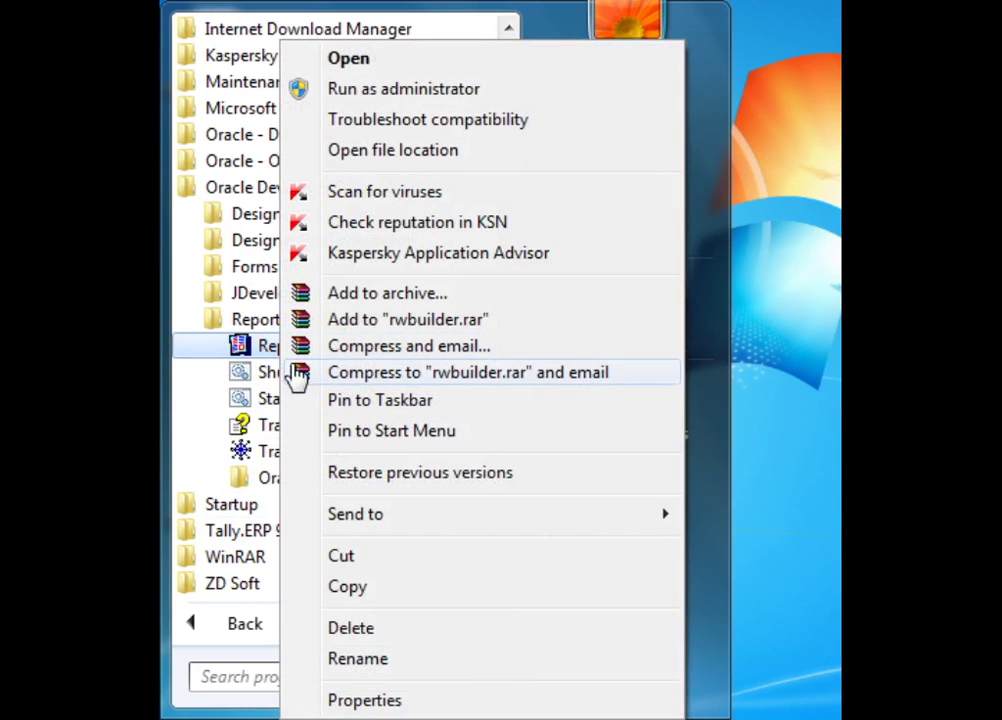
pyautogui.moveTo(358, 524)
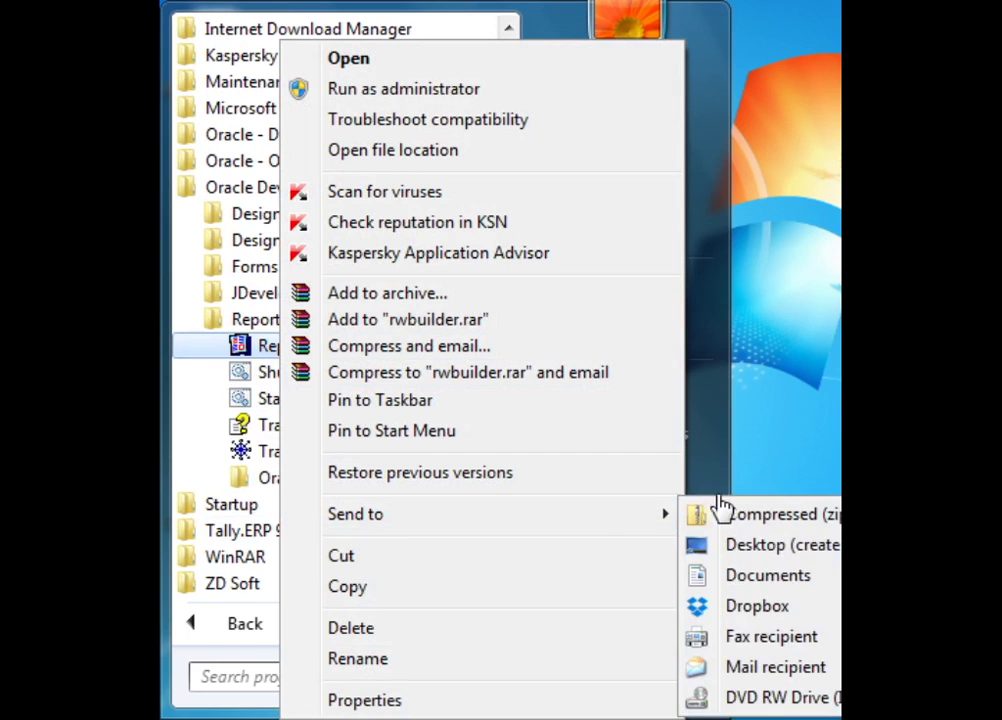
pyautogui.click(721, 550)
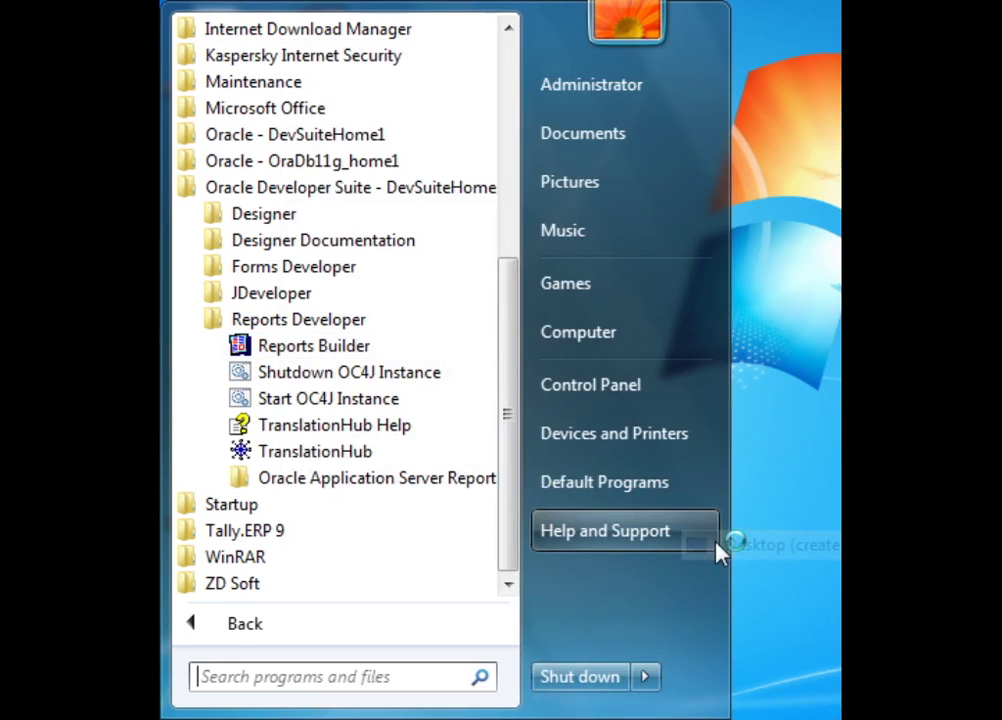
pyautogui.rightClick(575, 177)
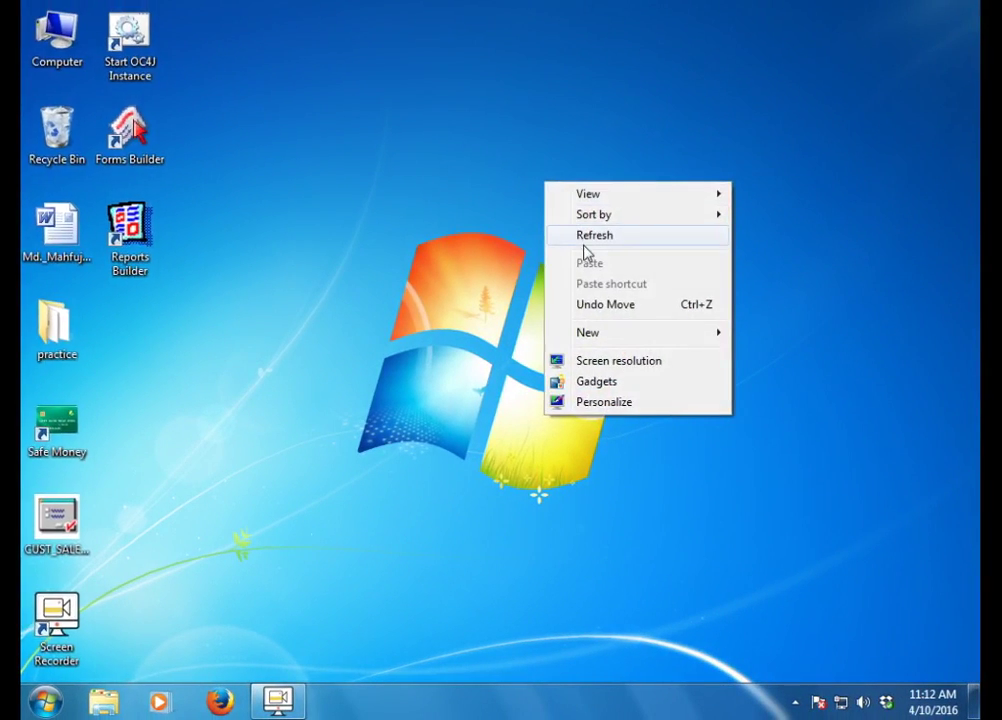
# - Refresh the desktop and launch Reports Builder from its new desktop shortcut
pyautogui.click(586, 236)
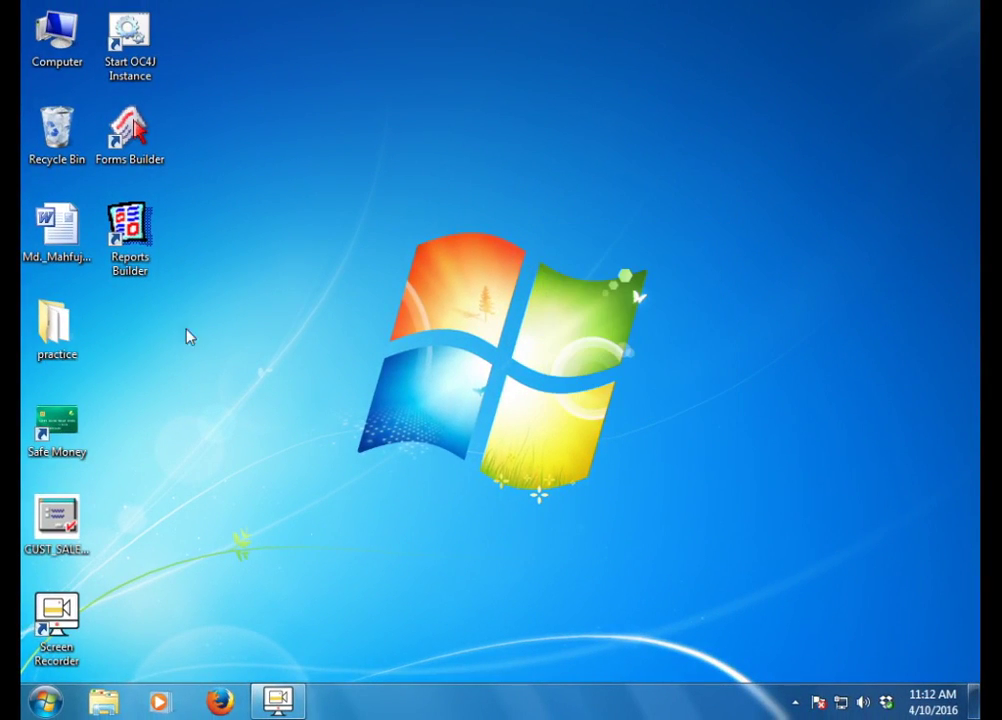
pyautogui.doubleClick(117, 225)
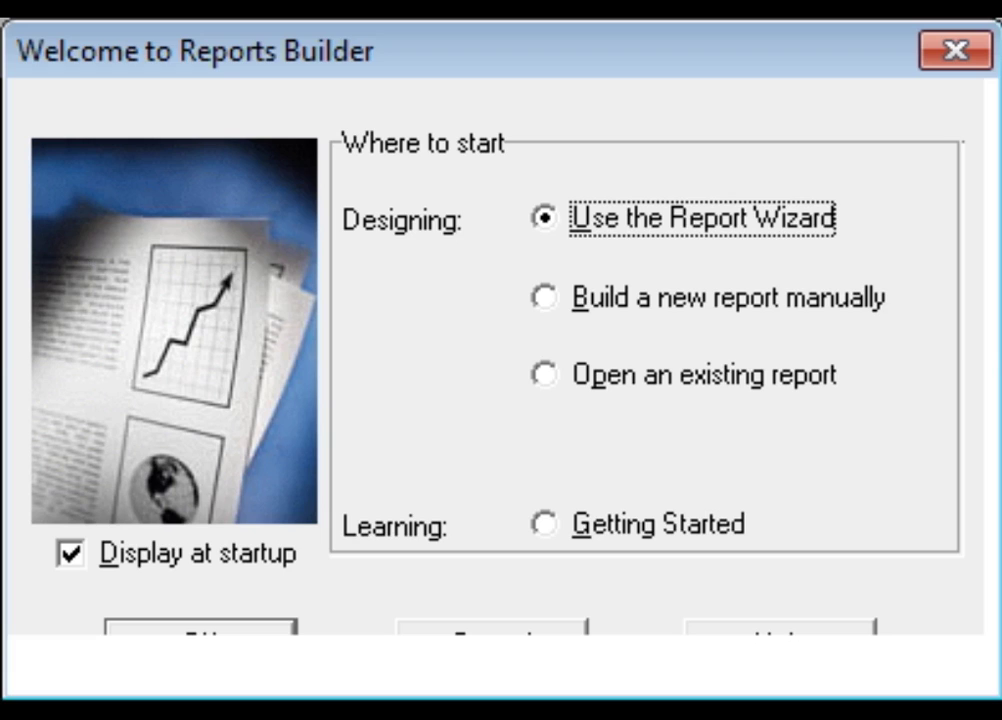
pyautogui.press('super')
pyautogui.click(342, 40)
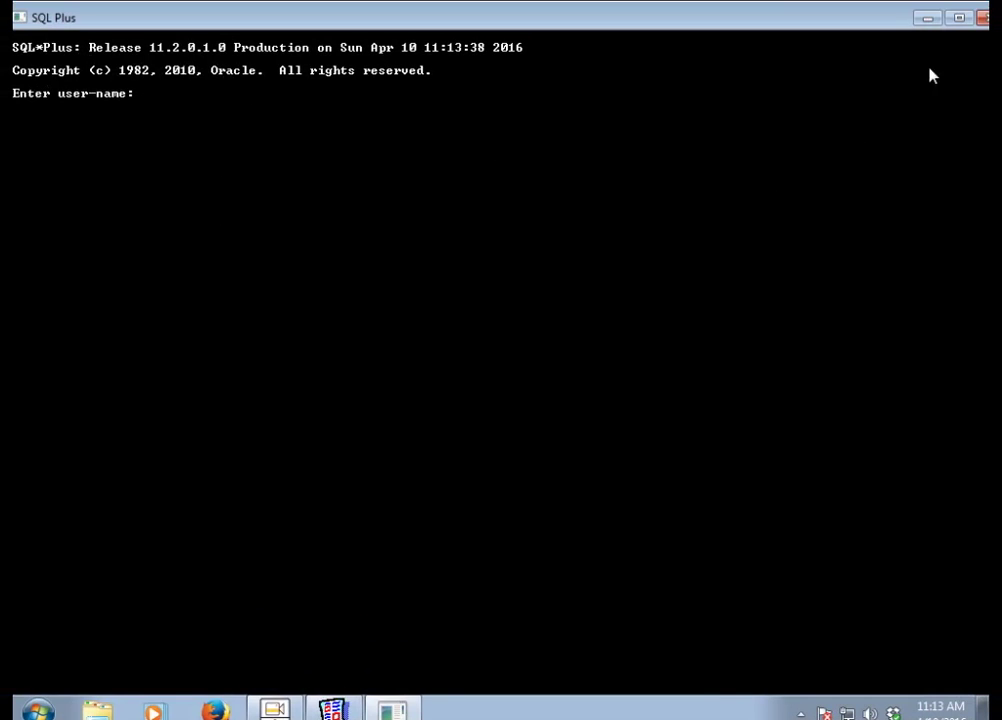
pyautogui.click(983, 18)
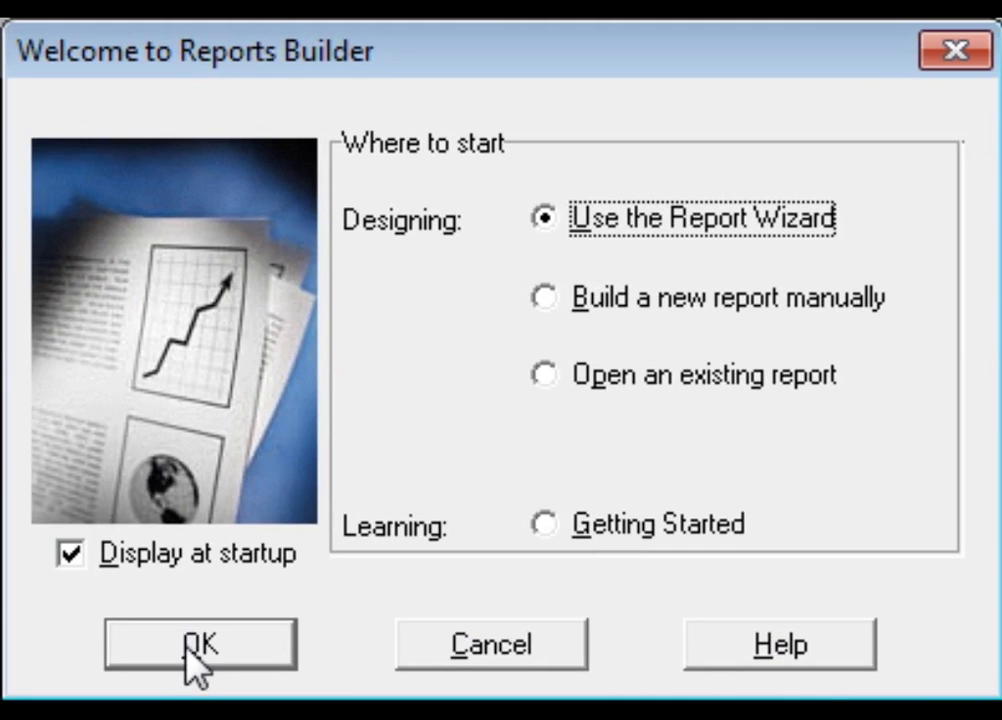
# - Start the Report Wizard and keep 'Create both Web and Paper Layout' as the layout type
pyautogui.click(183, 652)
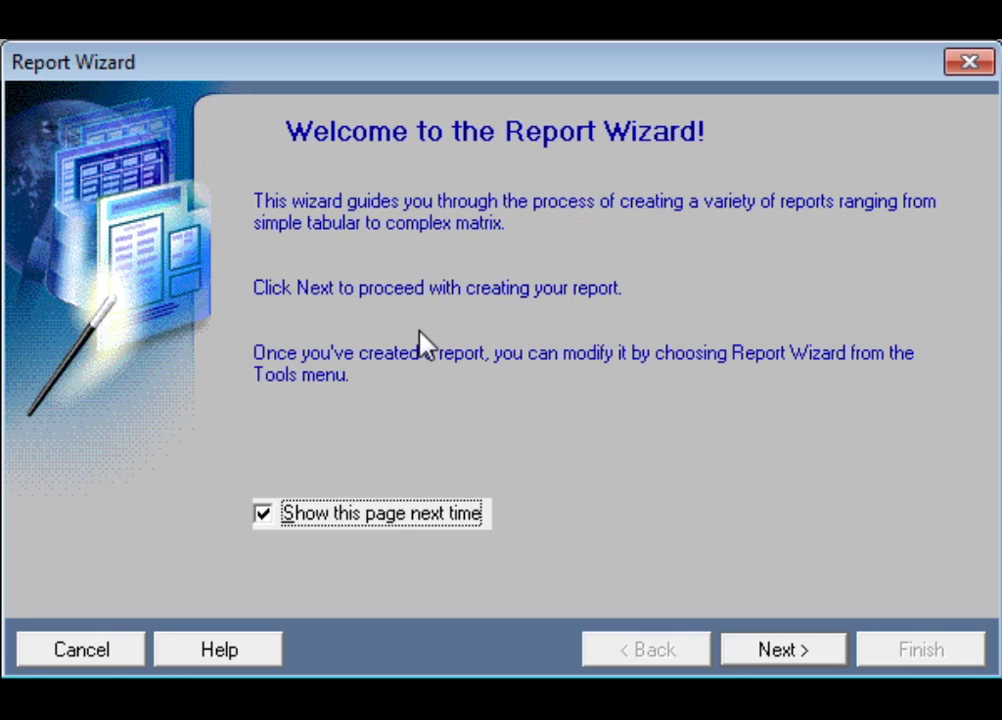
pyautogui.click(777, 652)
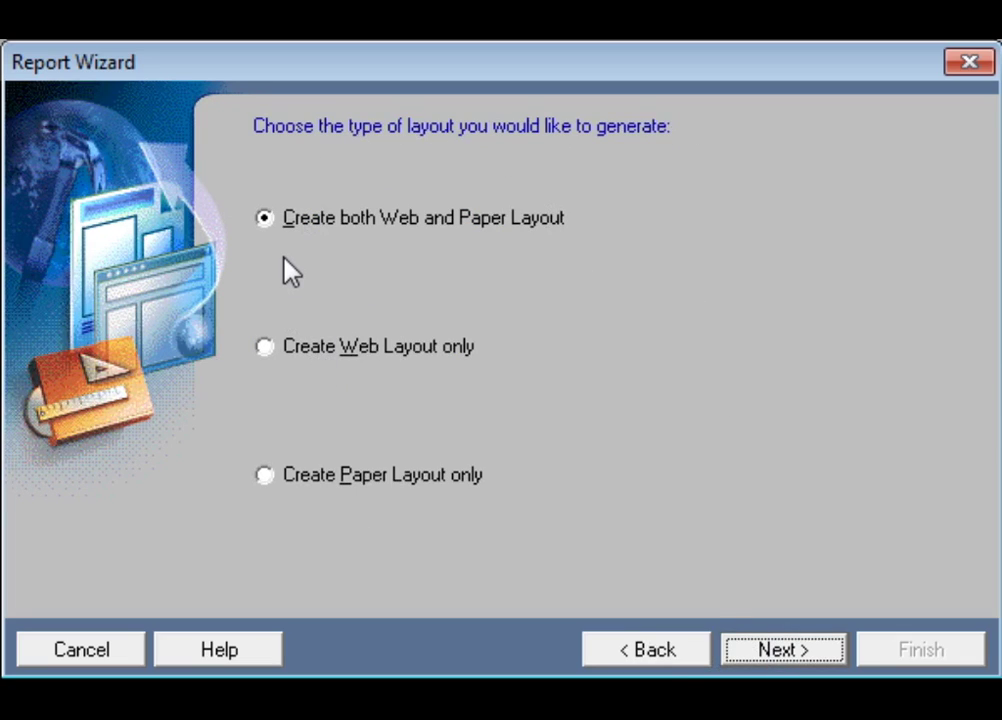
pyautogui.click(265, 347)
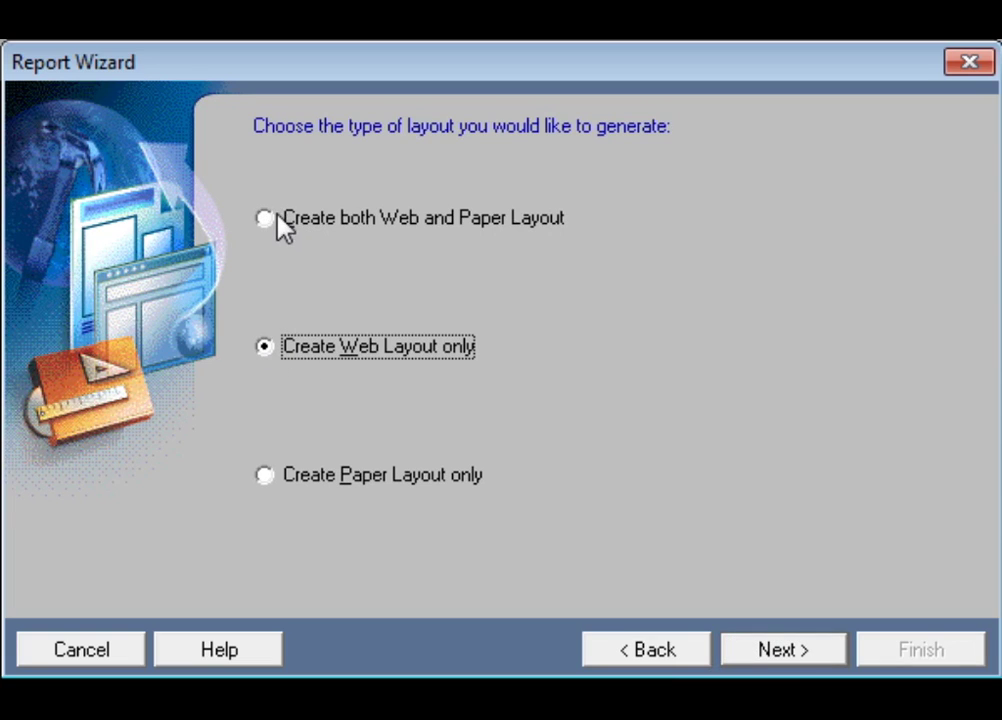
pyautogui.click(280, 226)
pyautogui.click(282, 480)
pyautogui.click(265, 348)
pyautogui.click(265, 226)
pyautogui.click(265, 347)
pyautogui.click(266, 226)
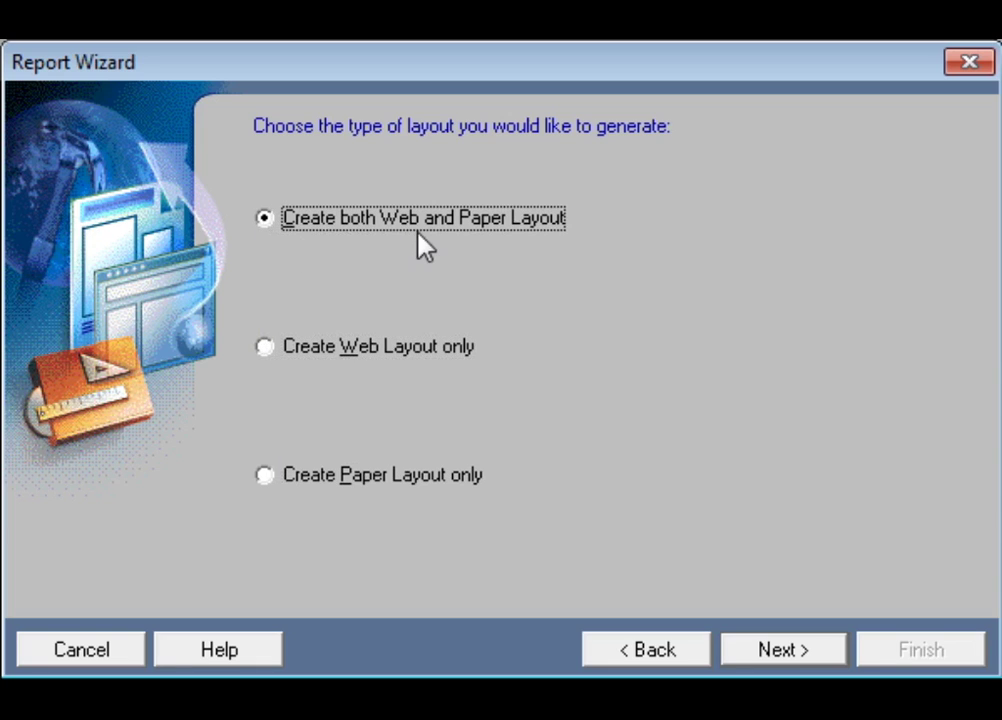
pyautogui.click(786, 651)
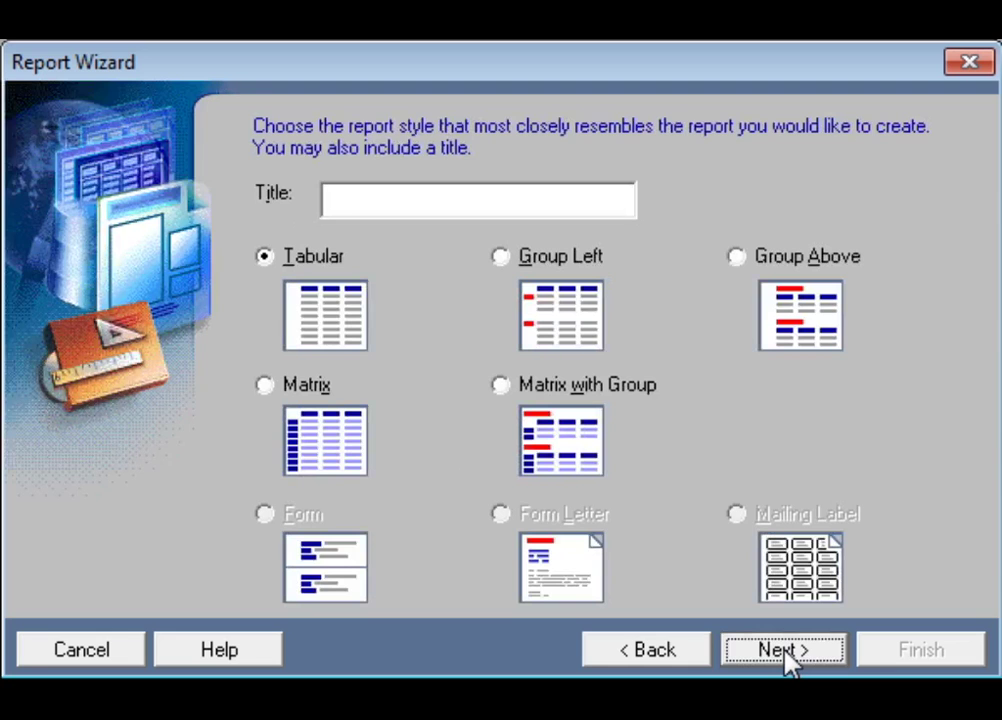
# - Type 'Employees Informatiom' into the Title box, correcting the typos along the way
pyautogui.click(430, 205)
pyautogui.write('D')
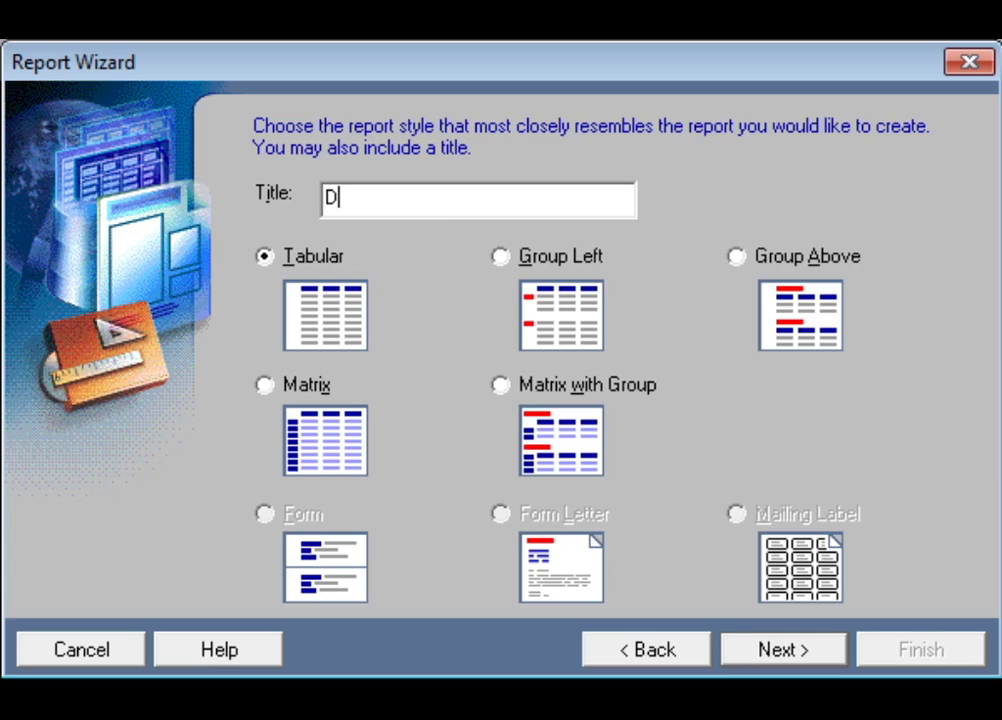
pyautogui.press('BackSpace')
pyautogui.write('Emo')
pyautogui.press('BackSpace')
pyautogui.write('mp')
pyautogui.press('BackSpace')
pyautogui.press('BackSpace')
pyautogui.write('ployees')
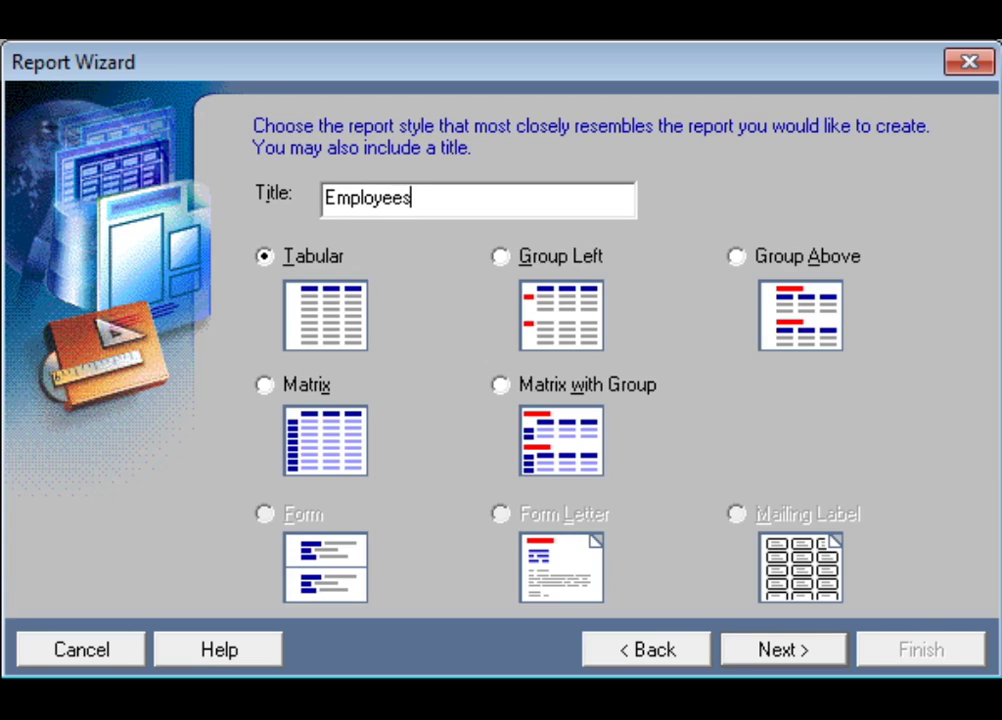
pyautogui.write(' Informat')
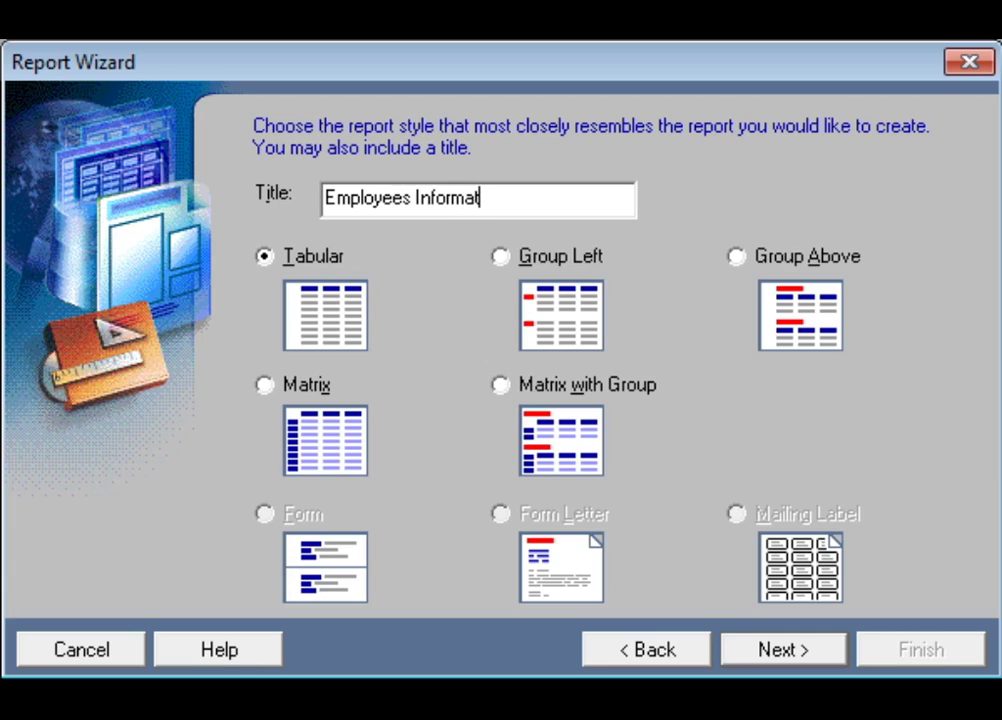
pyautogui.write('iom')
# - Compare the Tabular, Group Left, Matrix and Matrix with Group styles, then choose Group Above
pyautogui.click(516, 260)
pyautogui.click(268, 258)
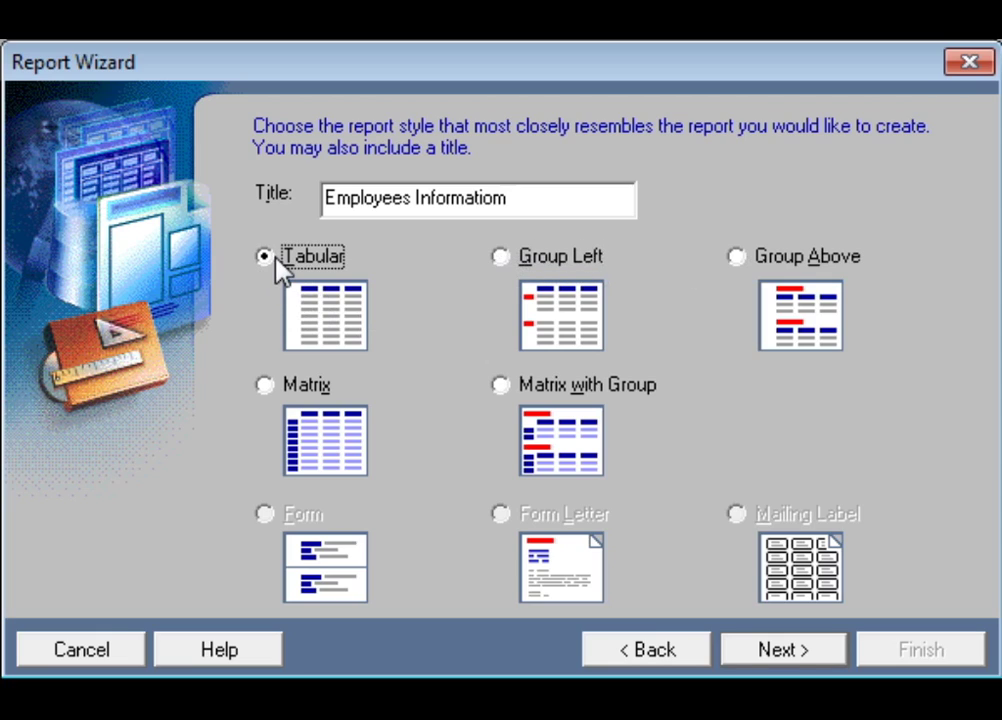
pyautogui.click(500, 262)
pyautogui.click(735, 260)
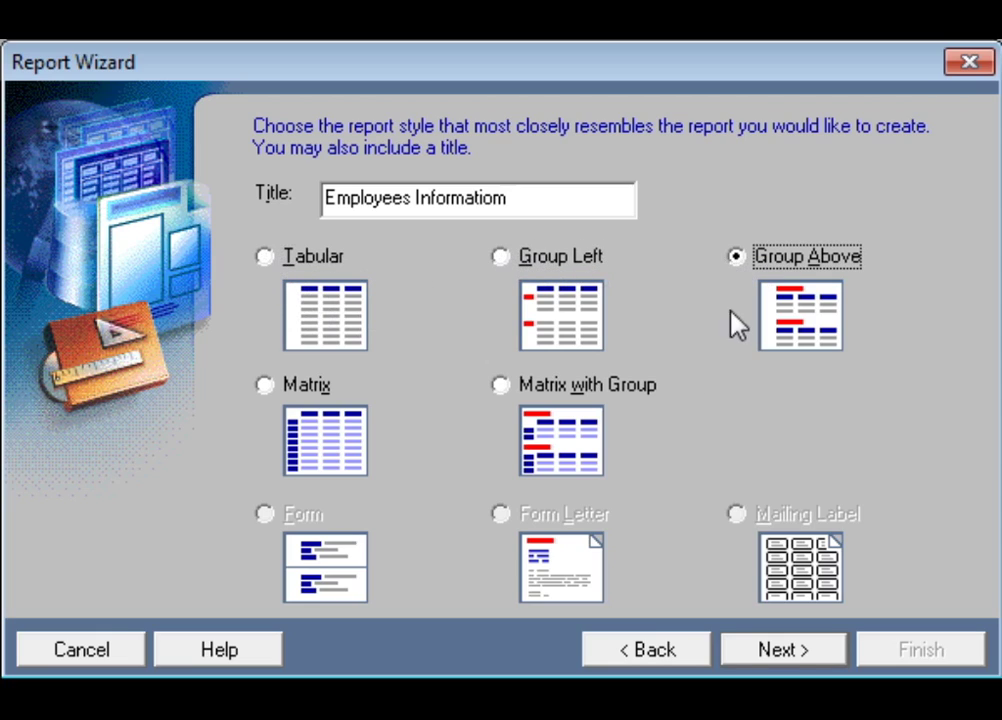
pyautogui.click(503, 386)
pyautogui.click(266, 387)
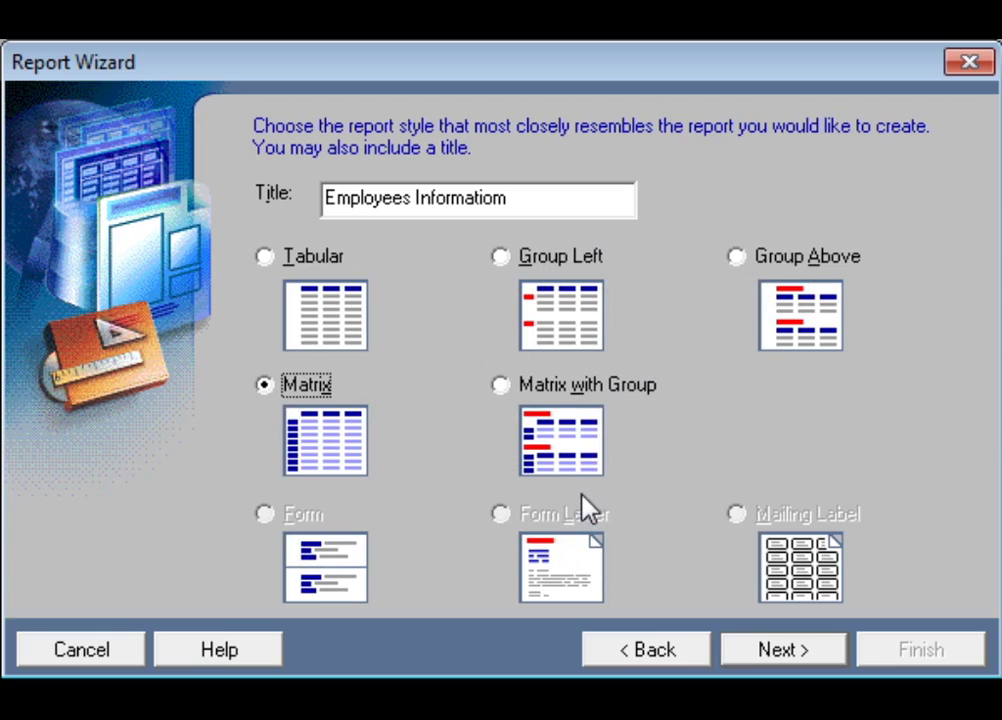
pyautogui.click(270, 262)
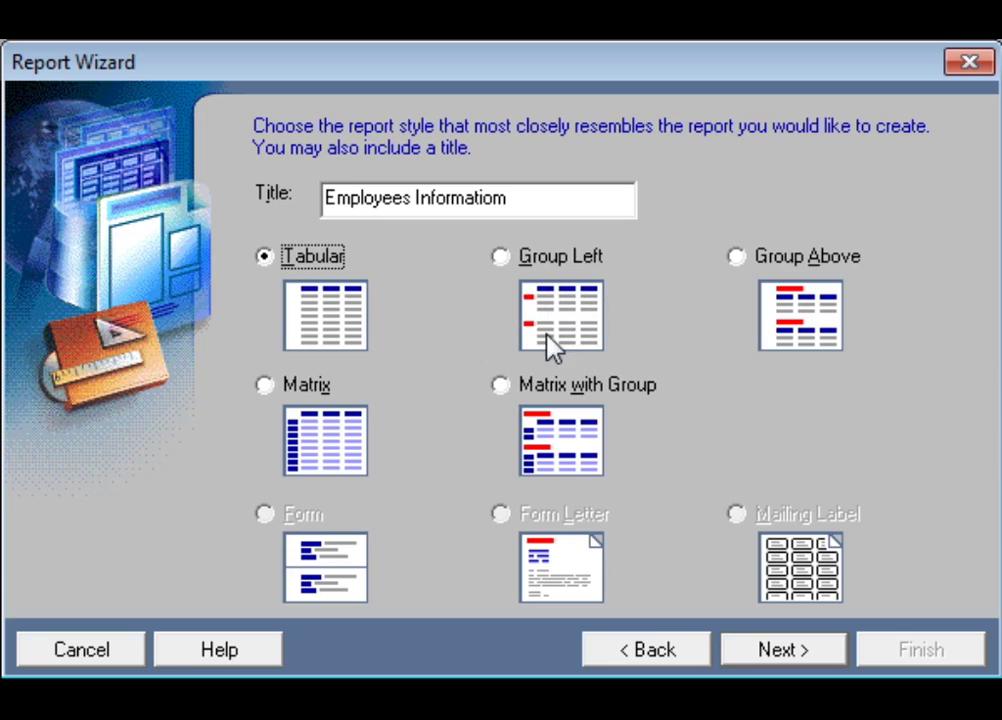
pyautogui.click(503, 262)
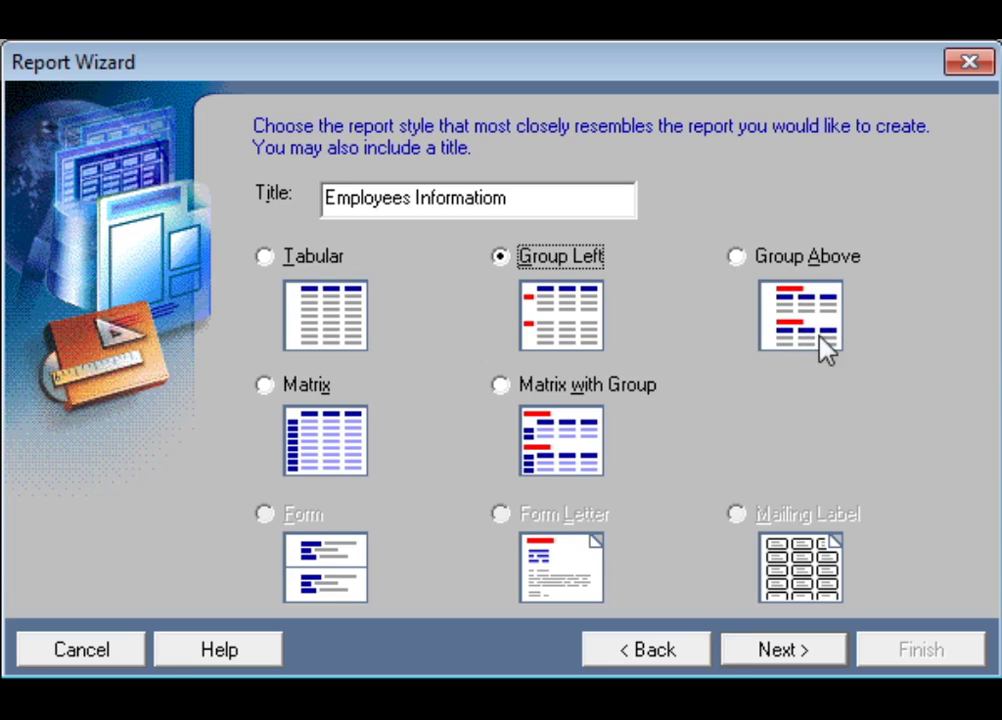
pyautogui.click(745, 263)
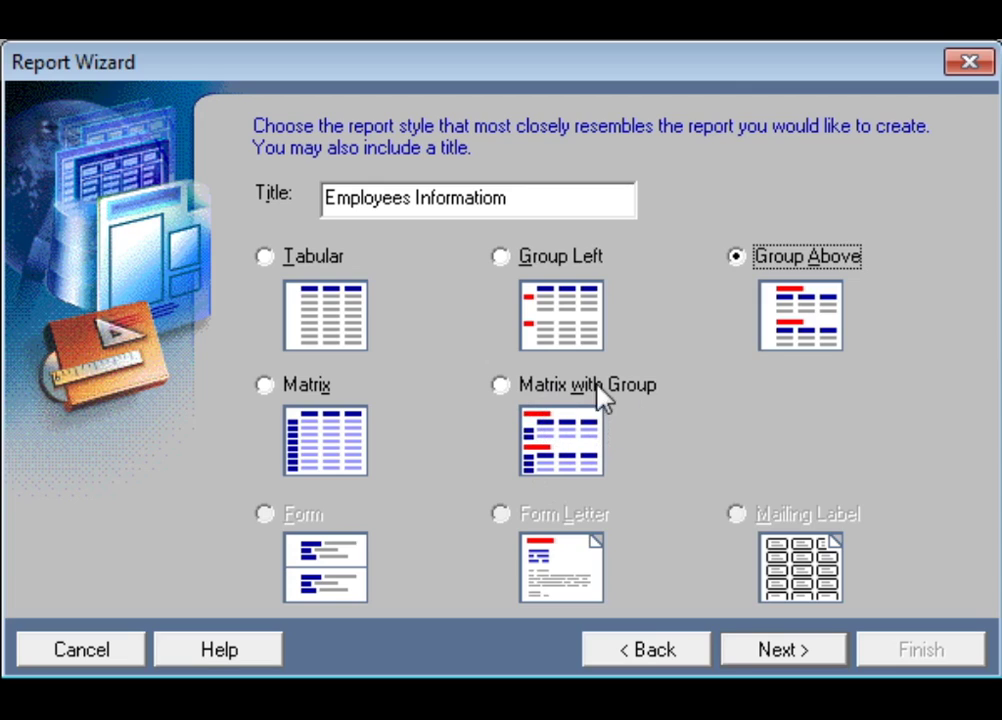
# - Try other layout styles, settle on Group Above, and continue to the data source type page
pyautogui.click(264, 258)
pyautogui.click(588, 266)
pyautogui.click(734, 260)
pyautogui.click(519, 262)
pyautogui.click(738, 262)
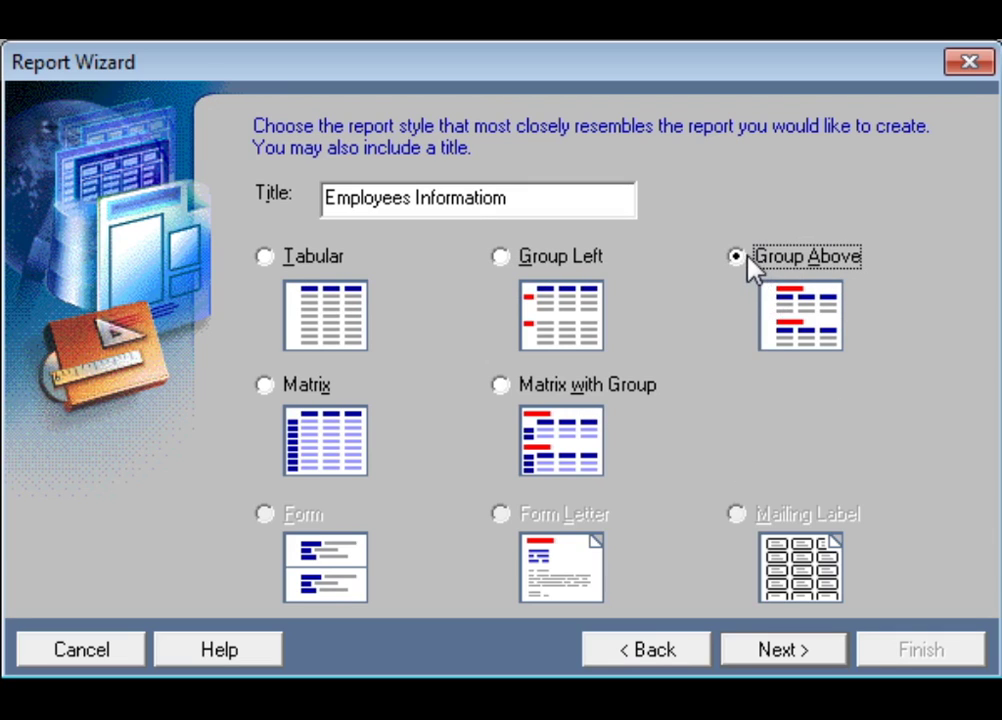
pyautogui.click(787, 651)
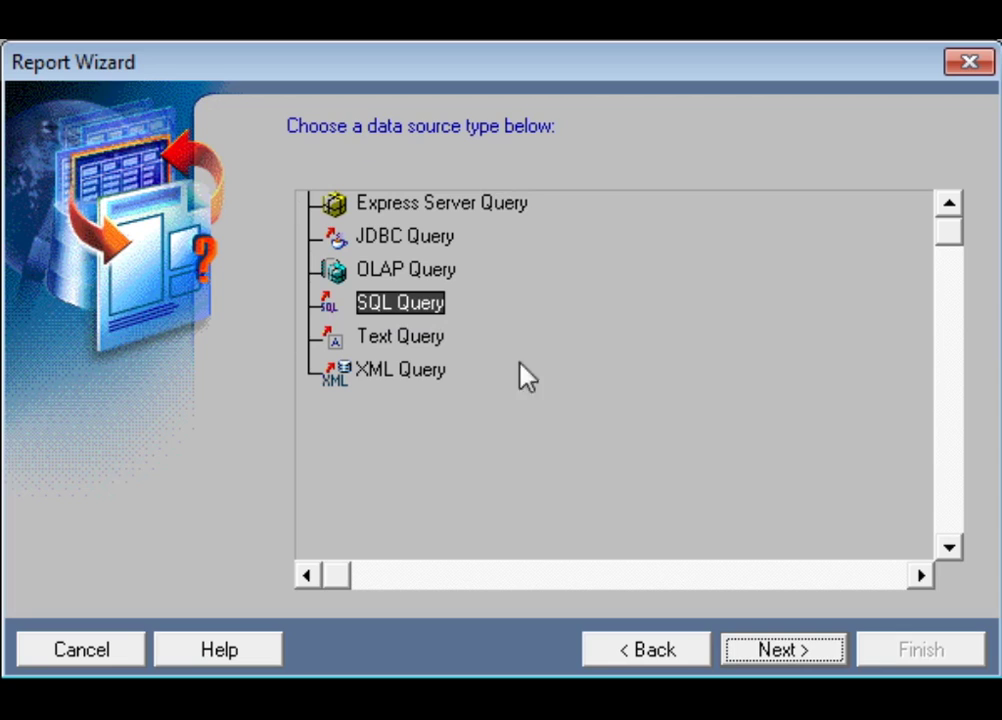
# - Keep SQL Query as the data source type and continue to the data definition page
pyautogui.click(400, 308)
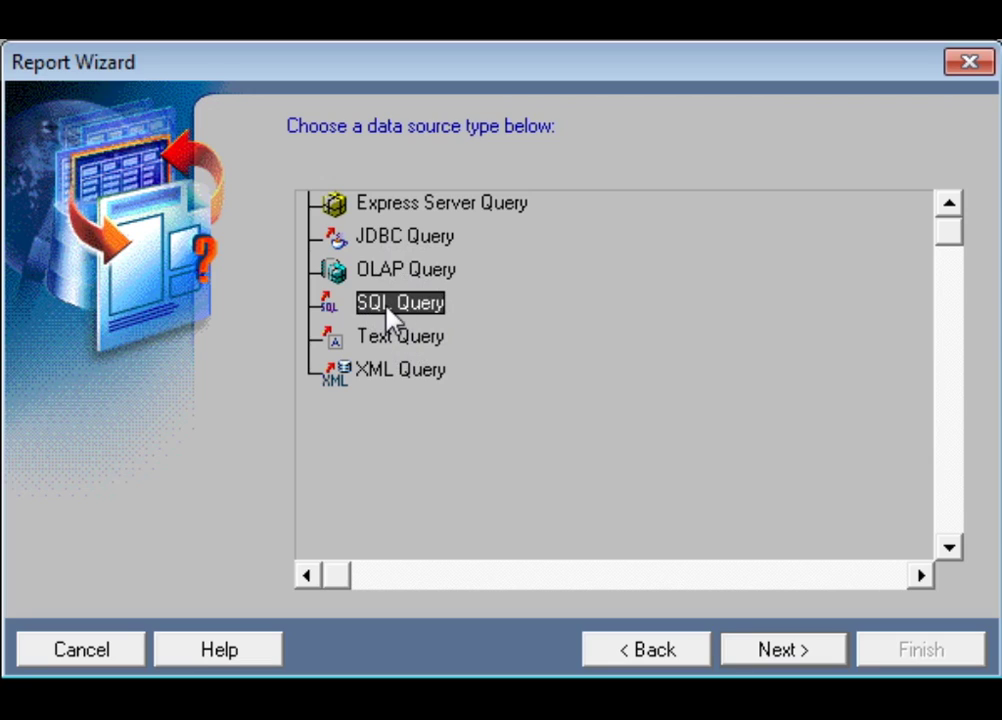
pyautogui.click(770, 650)
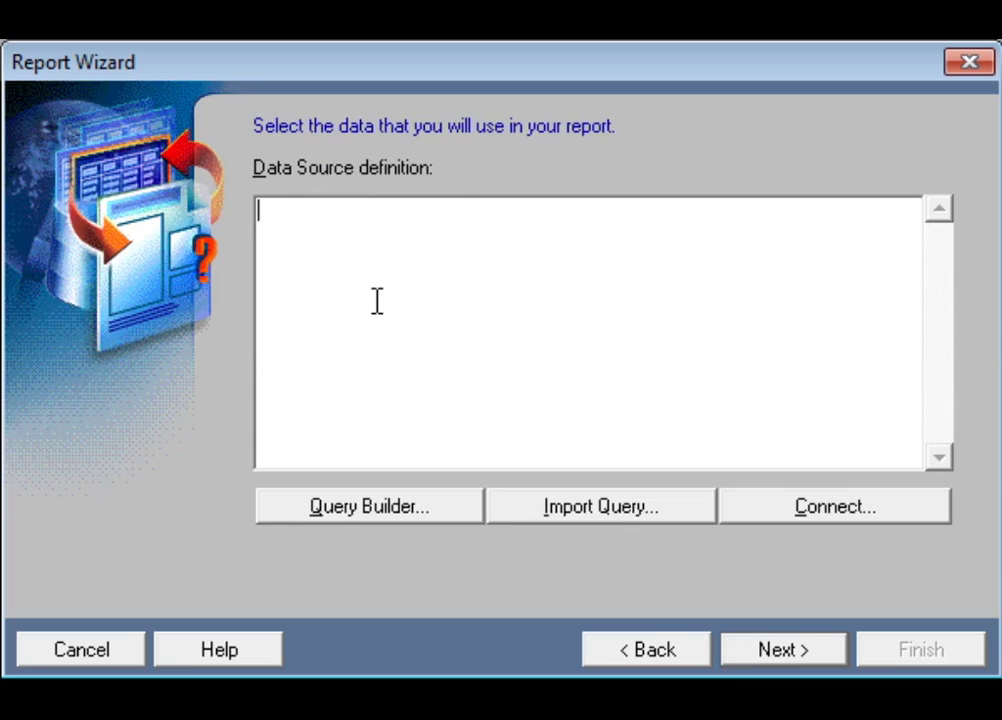
pyautogui.write('selec')
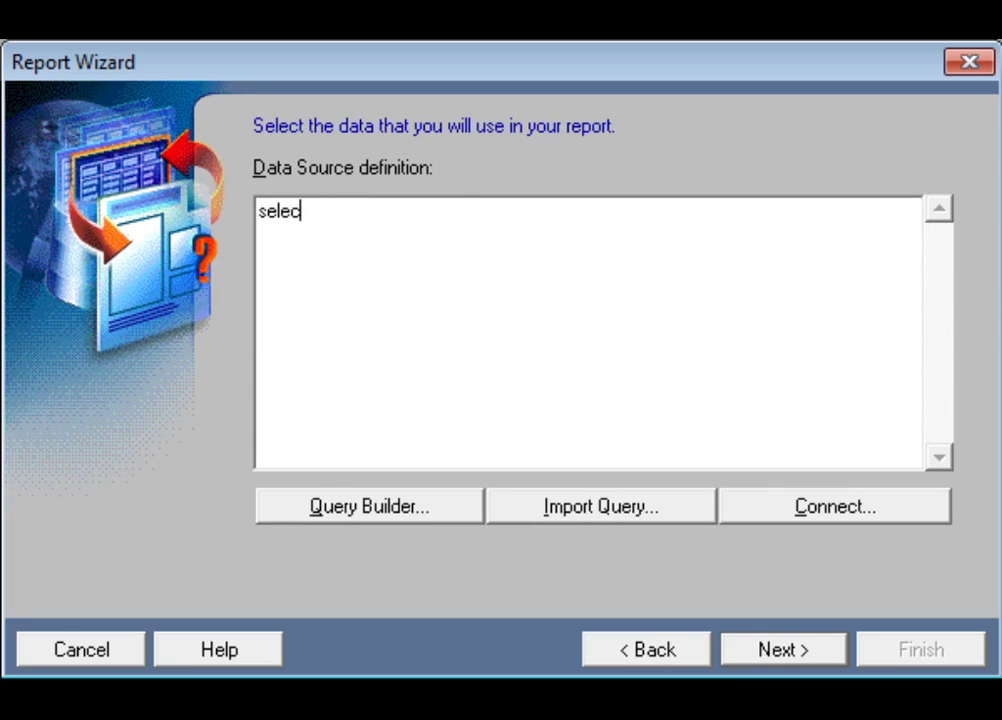
pyautogui.write('t depart')
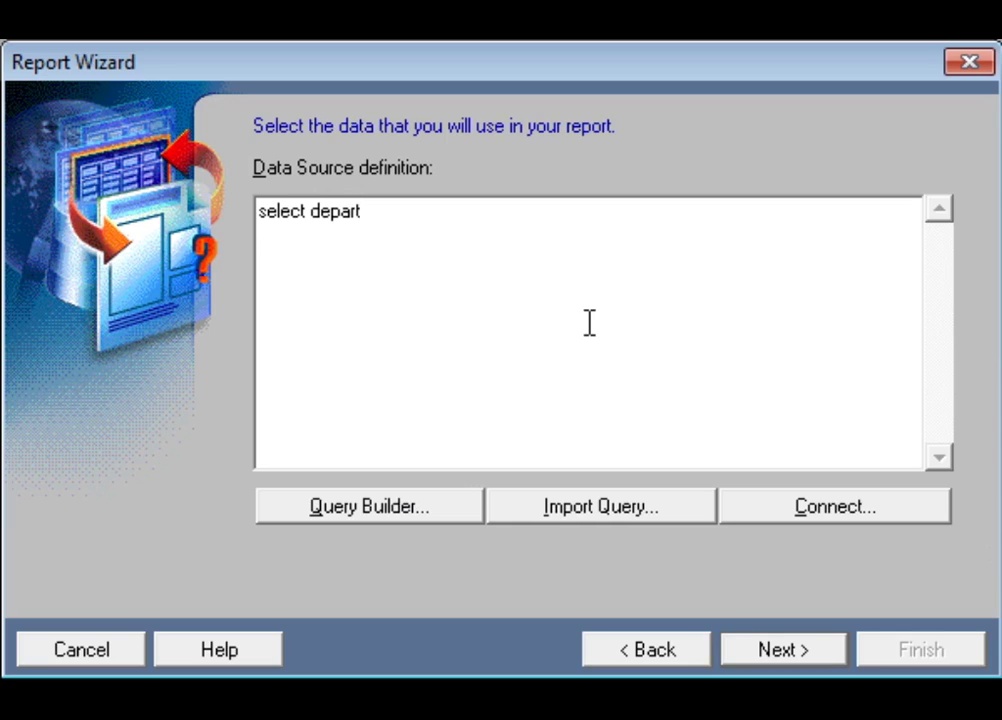
pyautogui.moveTo(391, 226); pyautogui.dragTo(147, 237)
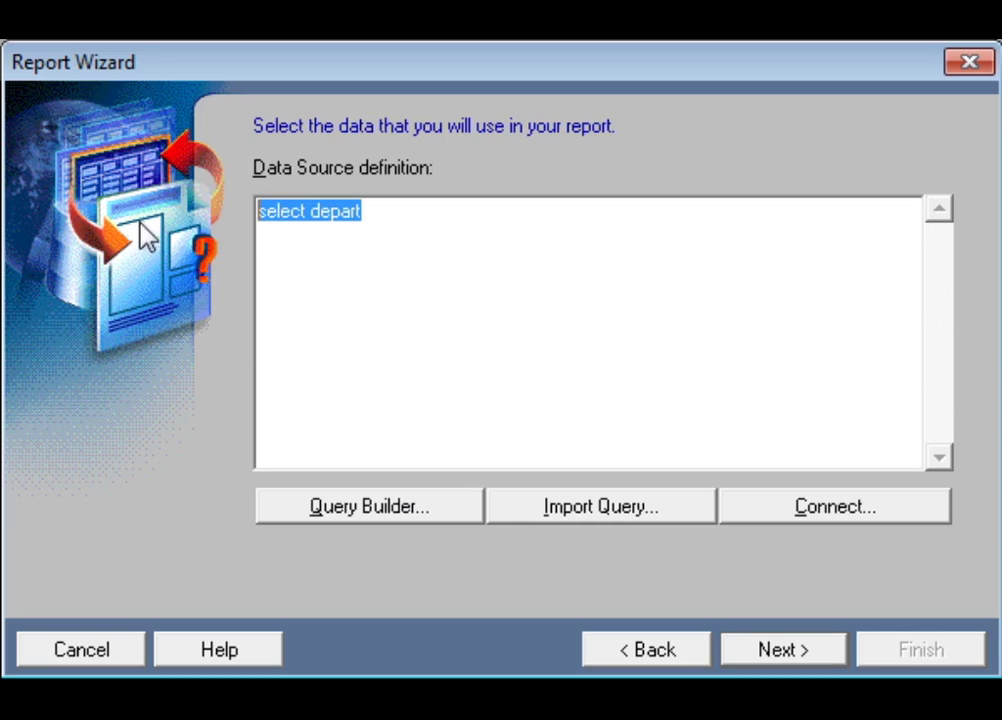
pyautogui.press('Delete')
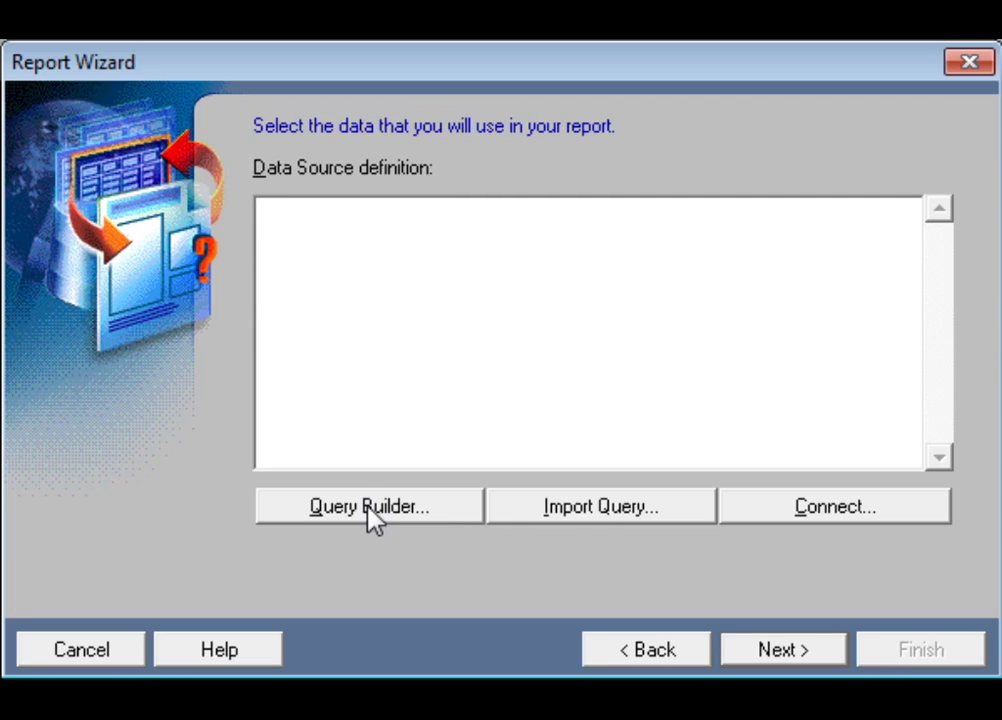
# - Launch Query Builder and log in to the orcl database with the HR schema user and its password
pyautogui.click(368, 518)
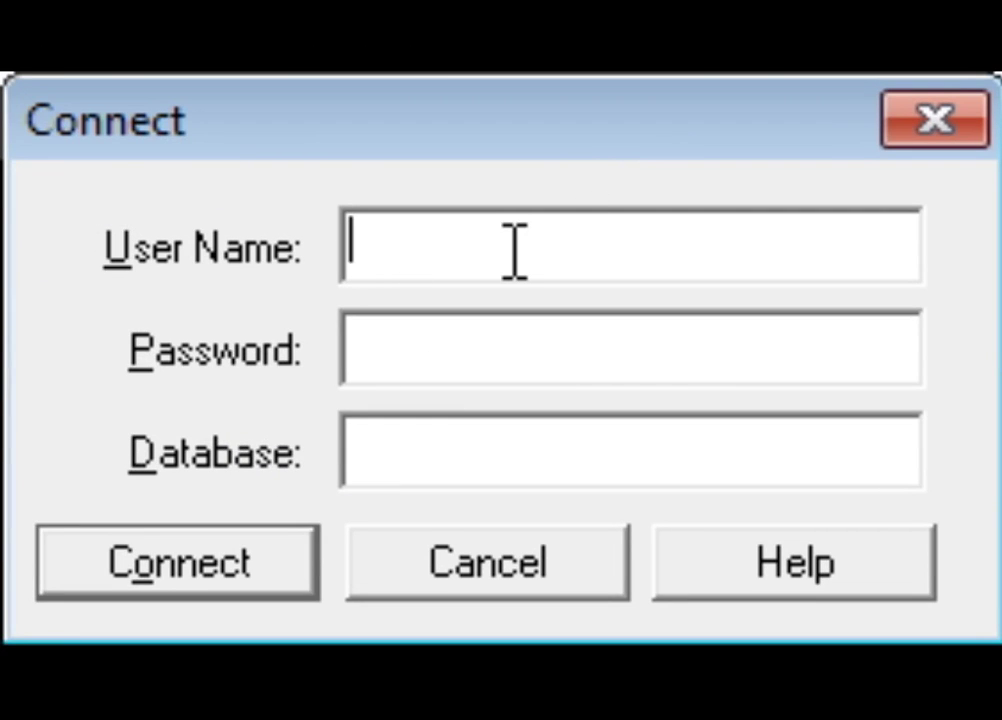
pyautogui.write('hr')
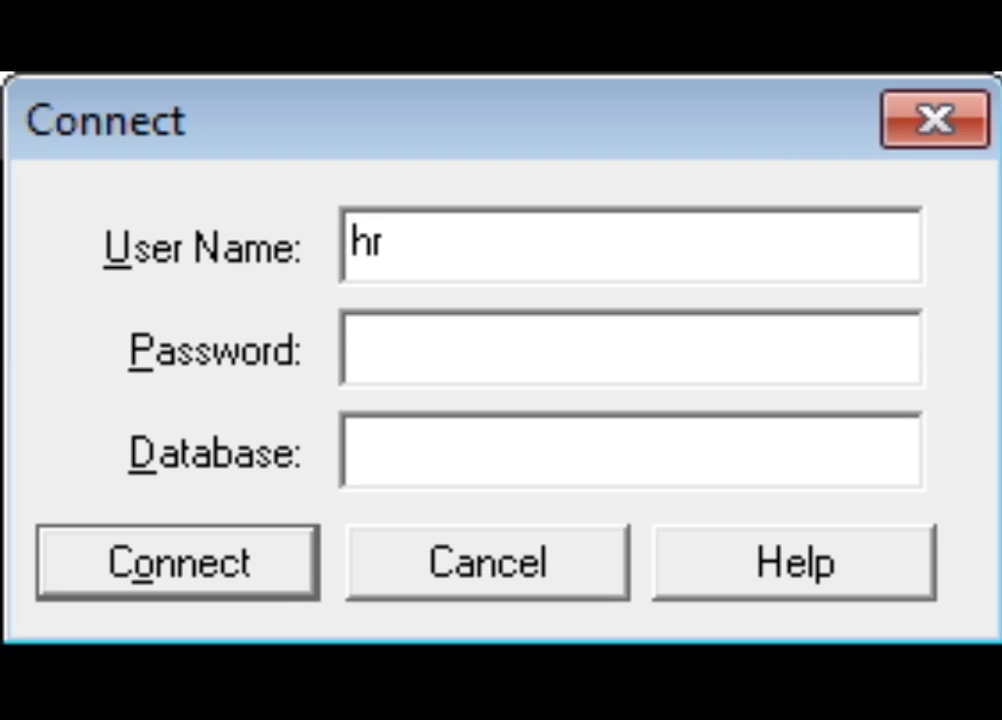
pyautogui.click(559, 342)
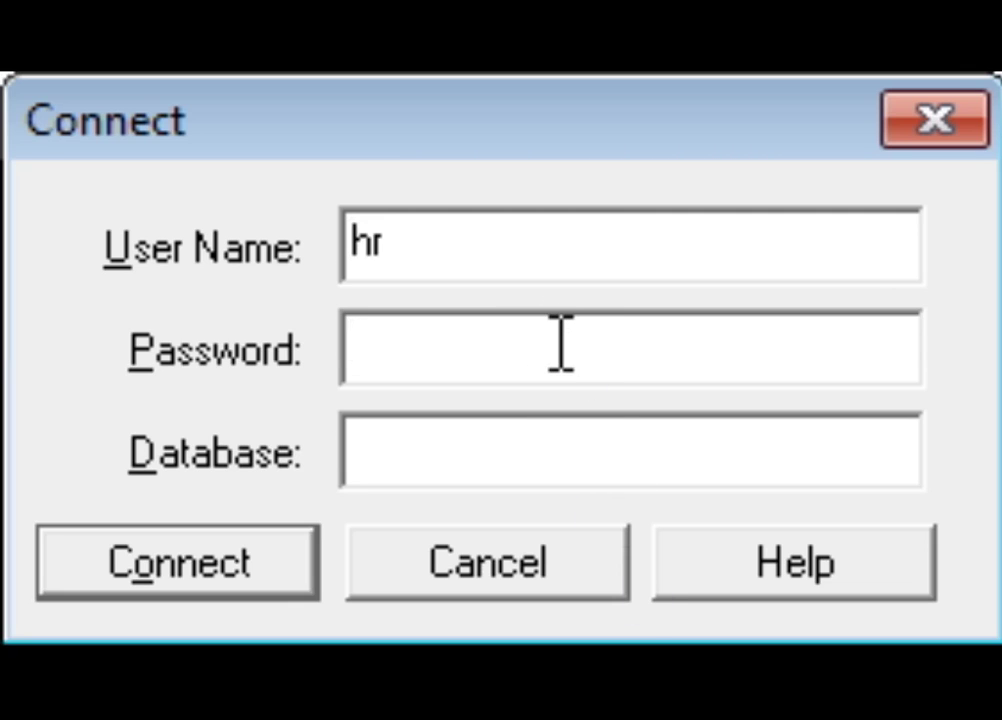
pyautogui.write('hr')
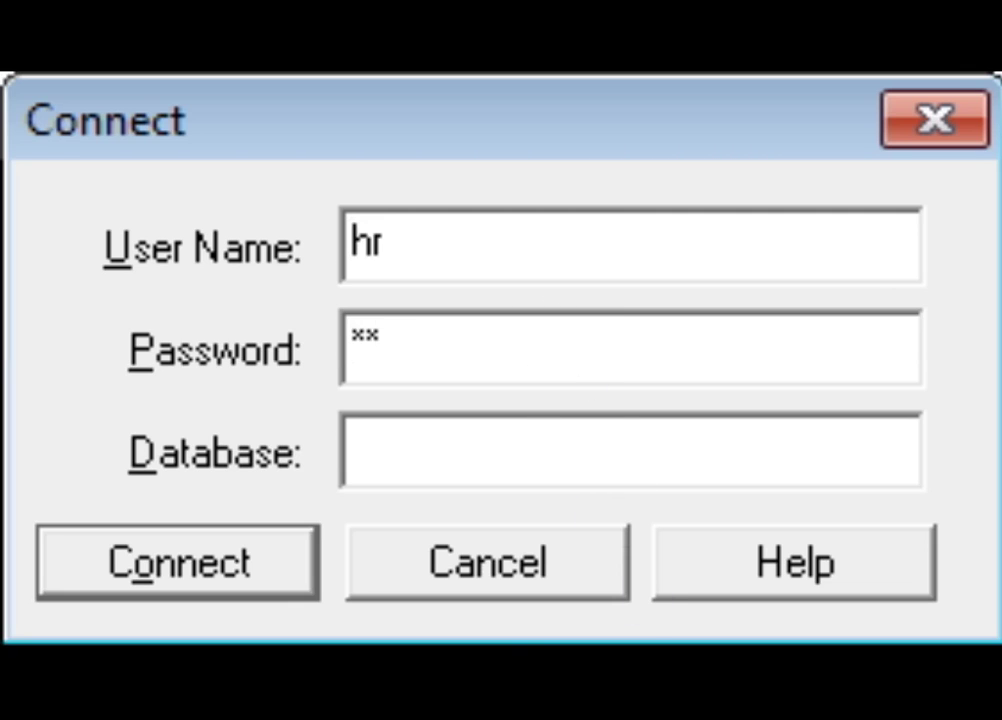
pyautogui.click(526, 440)
pyautogui.write('o')
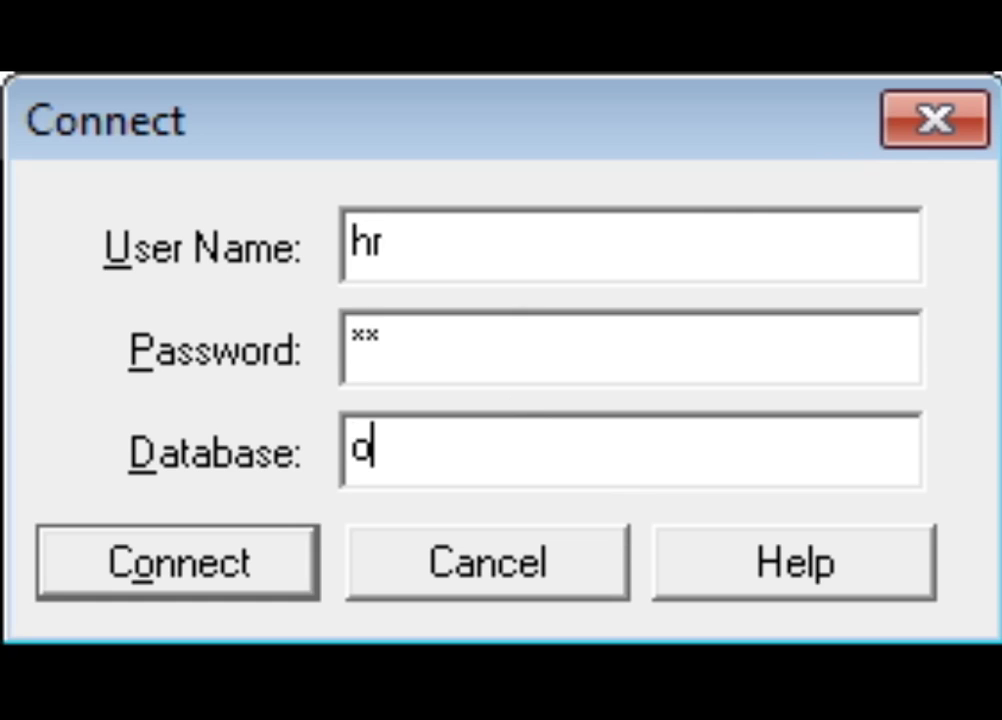
pyautogui.write('rcl')
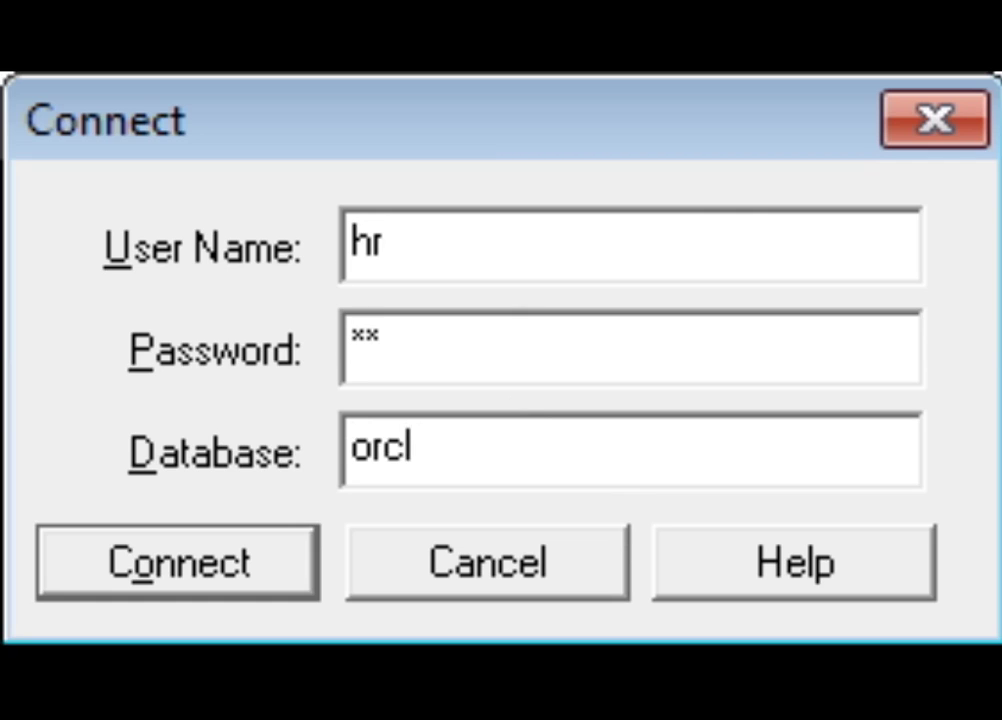
pyautogui.click(423, 268)
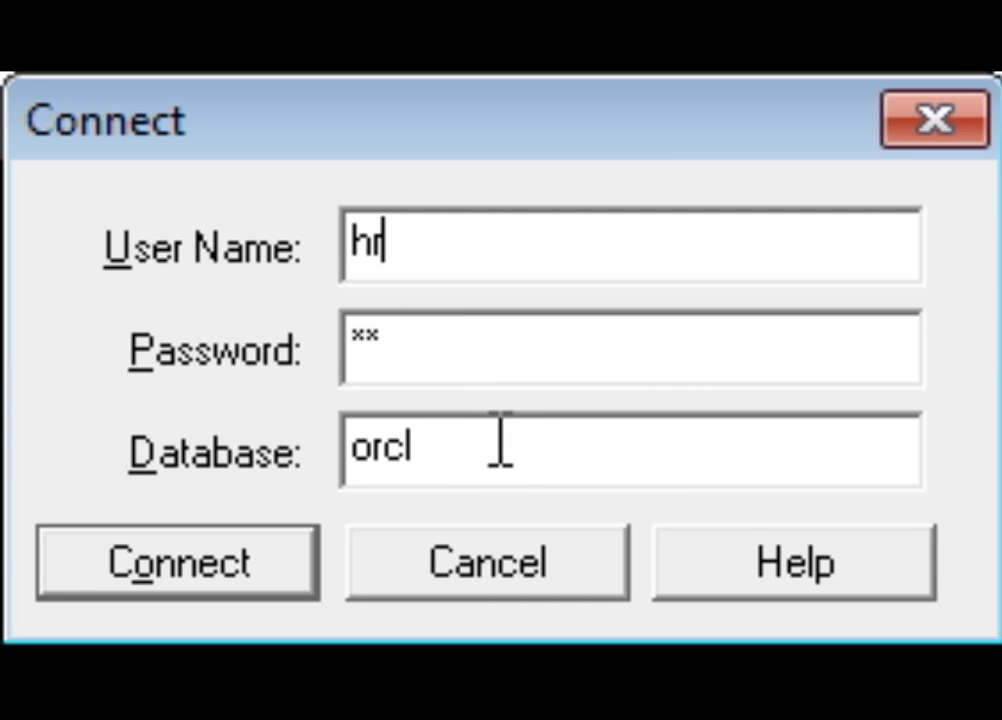
pyautogui.click(210, 566)
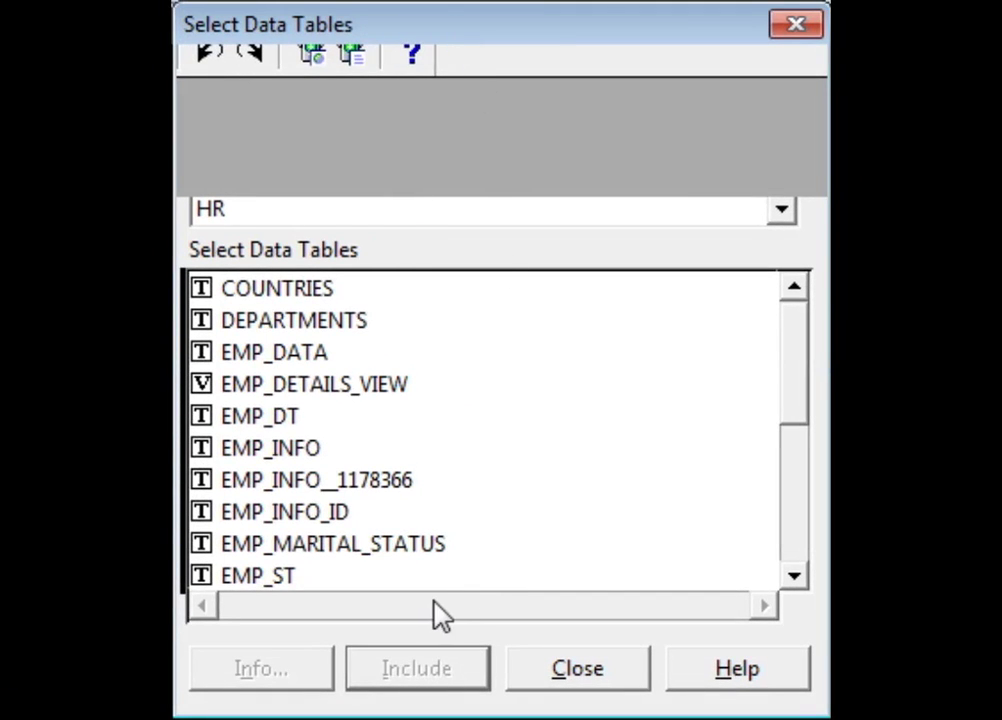
# - Find EMPLOYEES in the table list, include it in the query, and close the list
pyautogui.moveTo(800, 400); pyautogui.dragTo(800, 325)
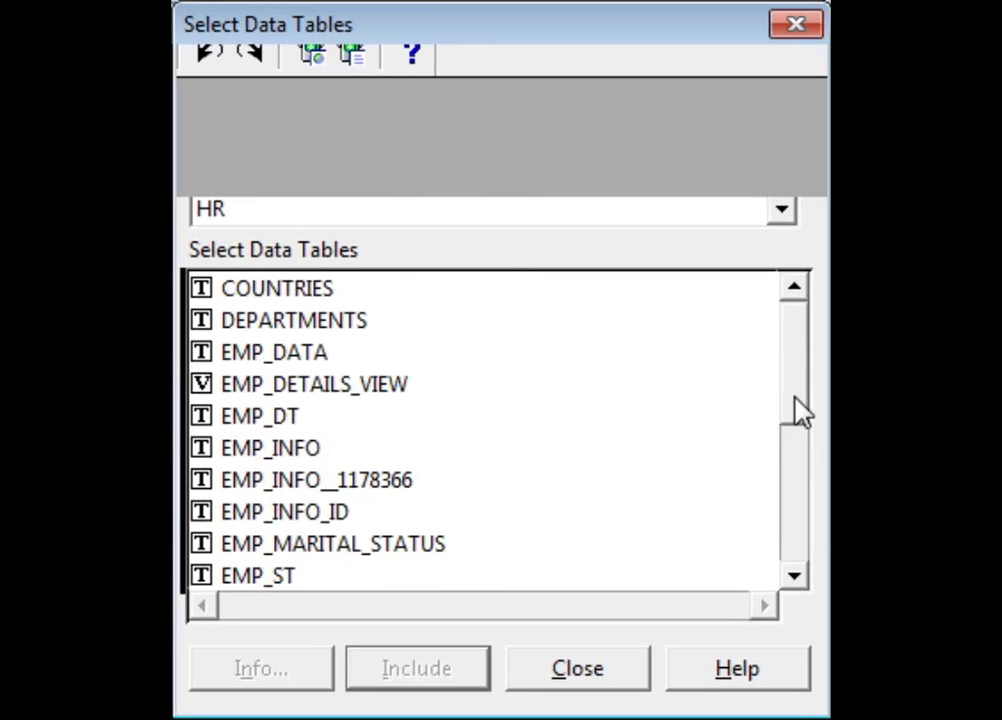
pyautogui.scroll(-1, 798, 441)
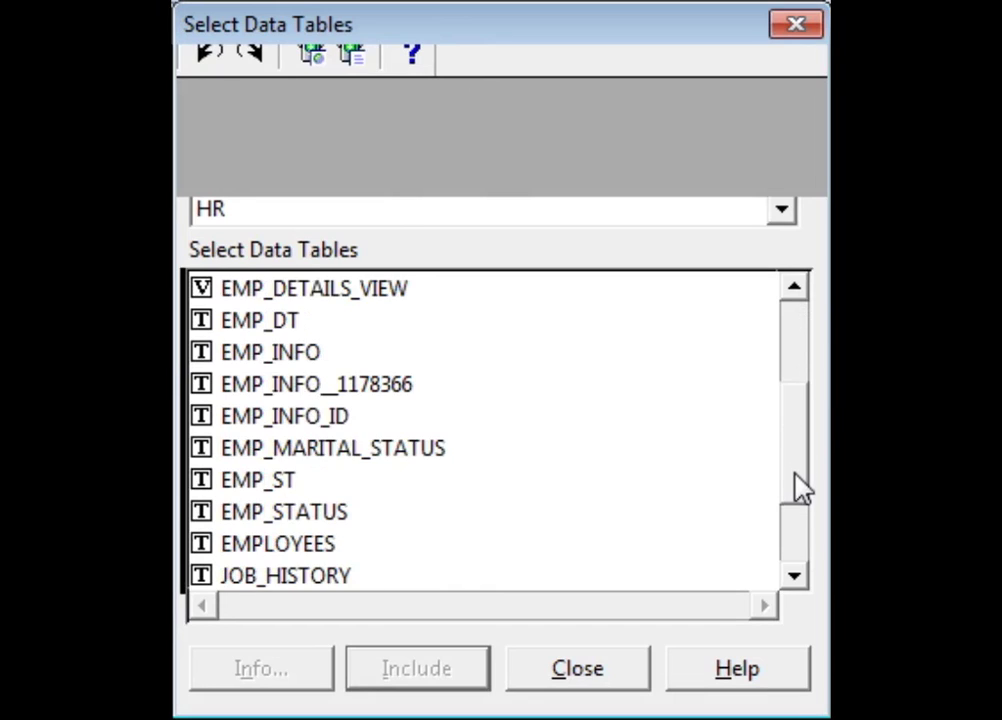
pyautogui.scroll(-1, 799, 488)
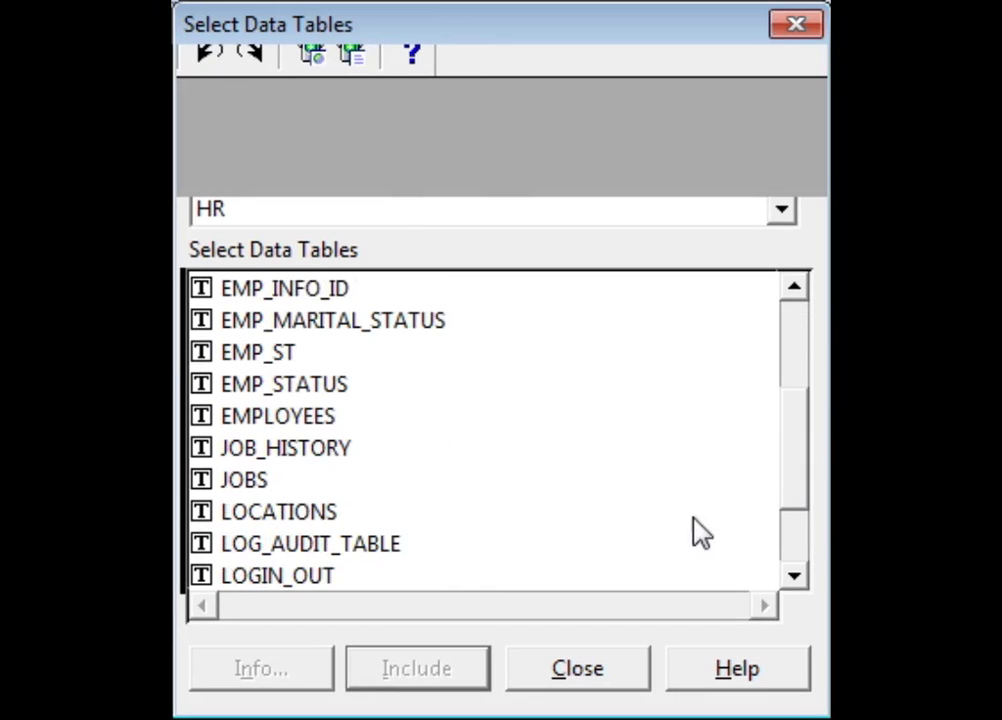
pyautogui.click(253, 419)
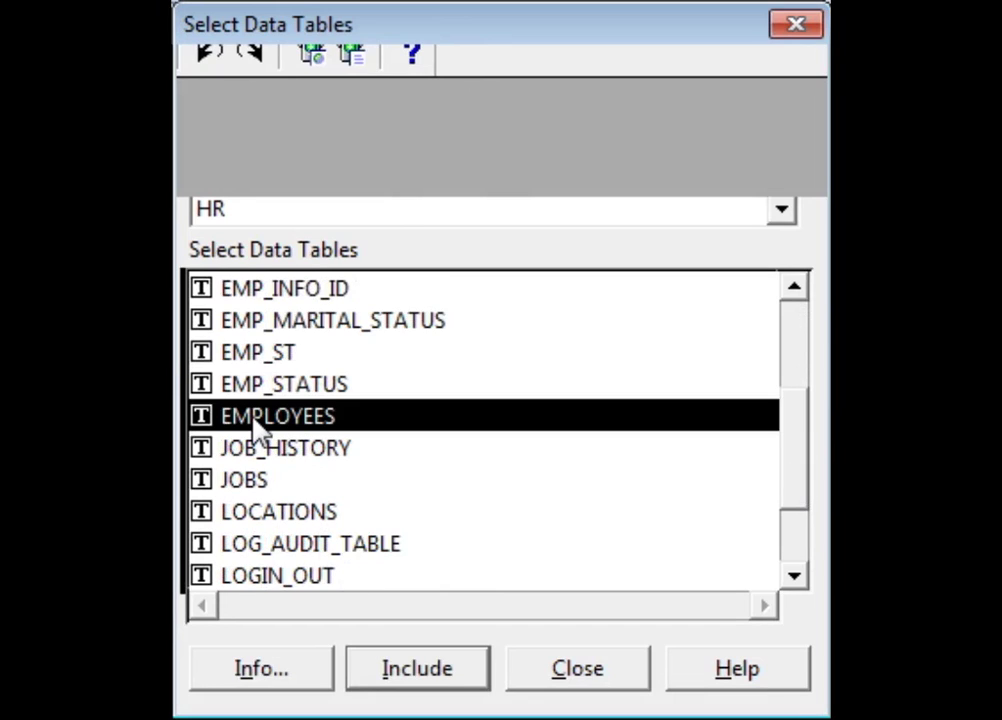
pyautogui.click(393, 682)
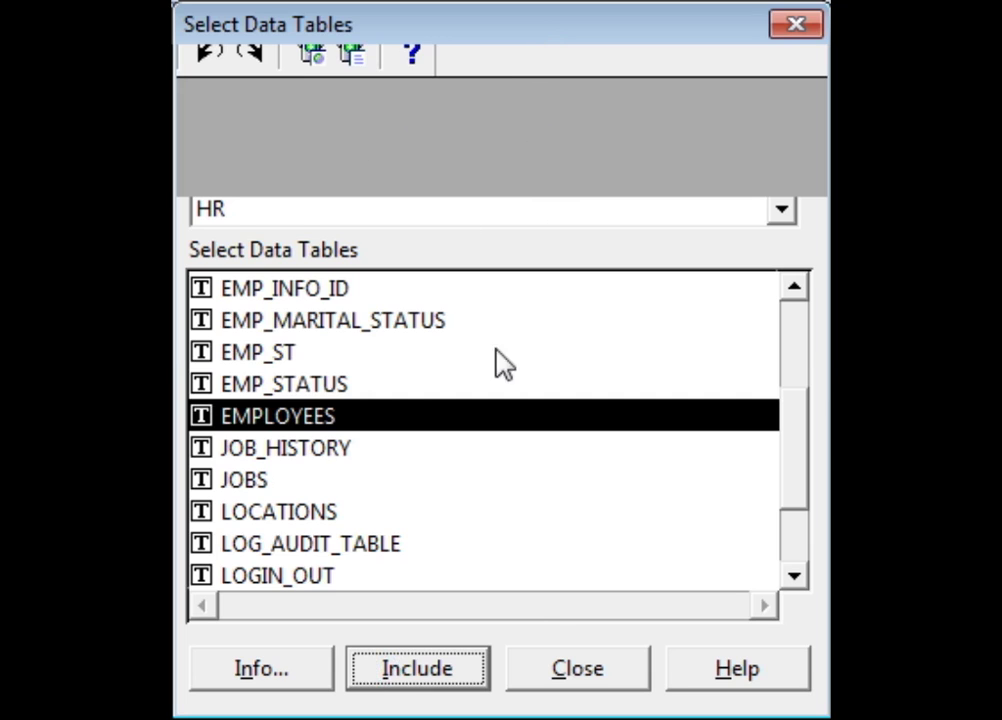
pyautogui.click(557, 683)
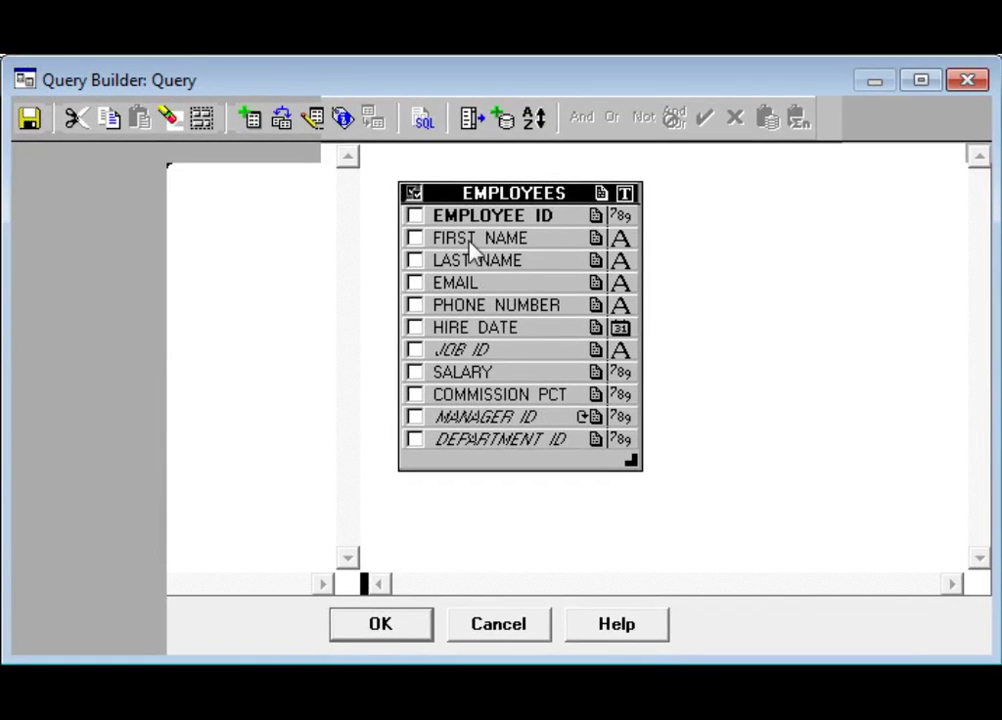
# - Check EMPLOYEE_ID, FIRST_NAME, LAST_NAME, JOB_ID, SALARY and DEPARTMENT_ID, then accept the query
pyautogui.click(415, 218)
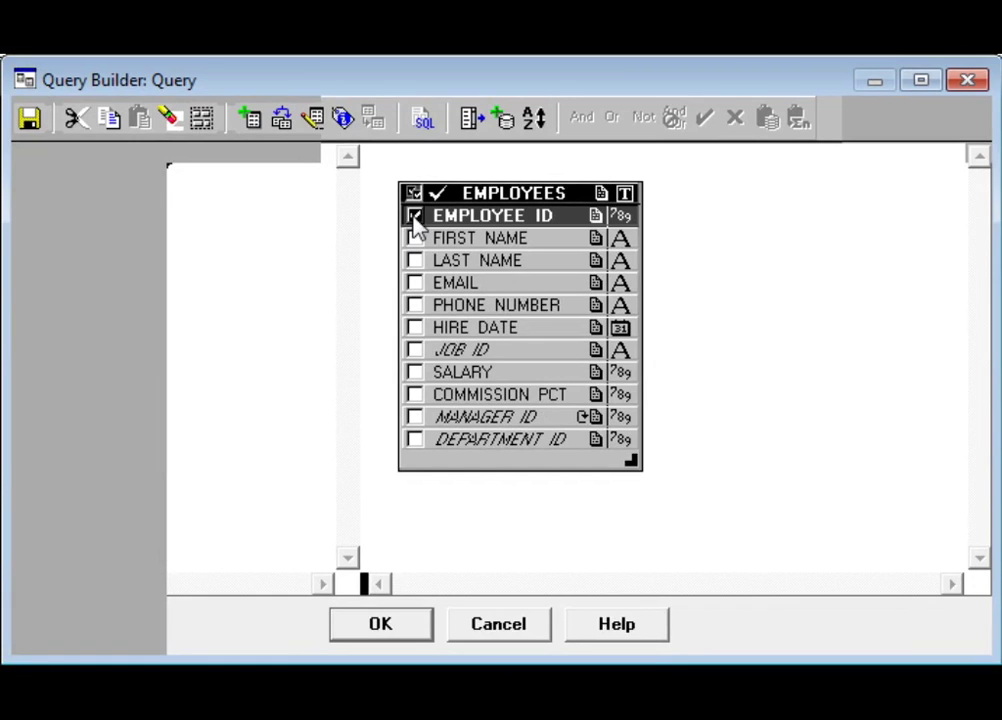
pyautogui.click(416, 240)
pyautogui.click(415, 262)
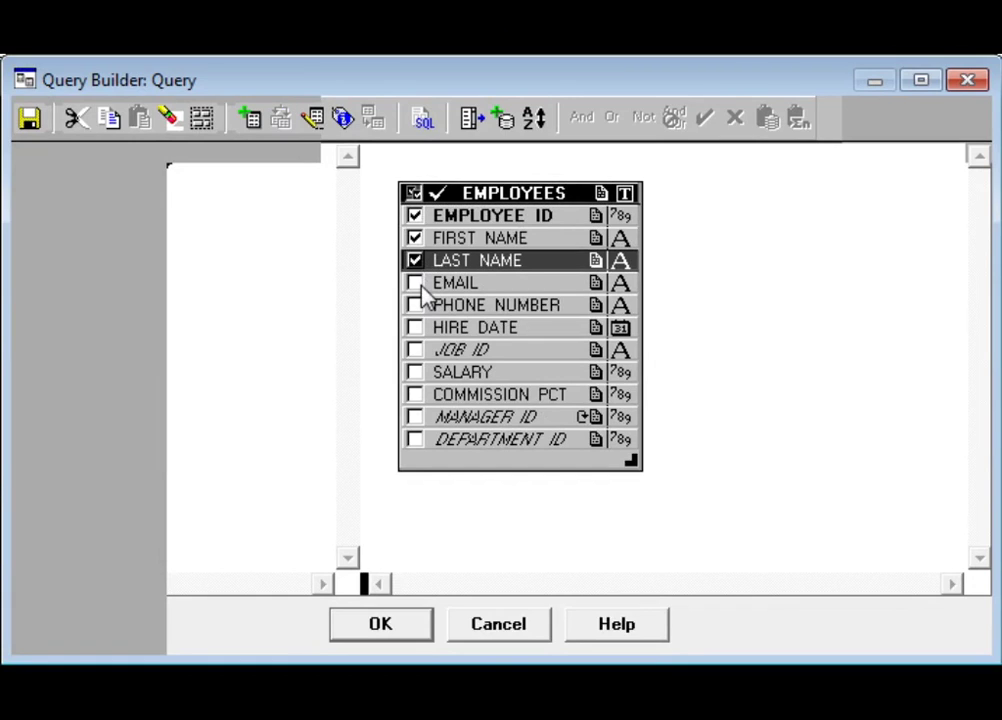
pyautogui.click(415, 351)
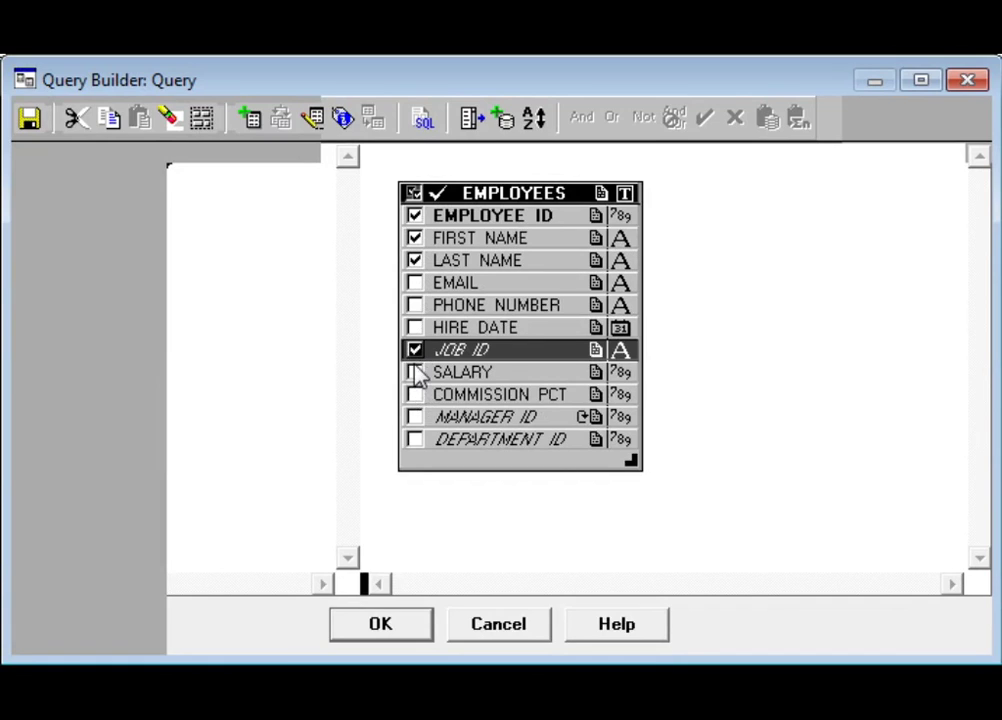
pyautogui.click(415, 373)
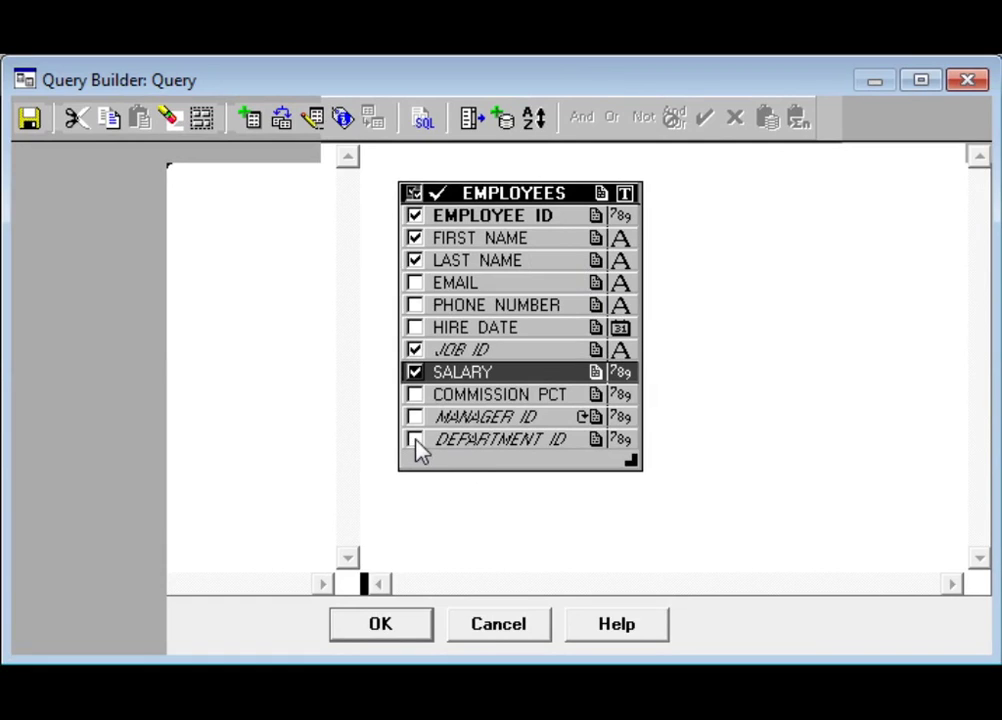
pyautogui.click(414, 438)
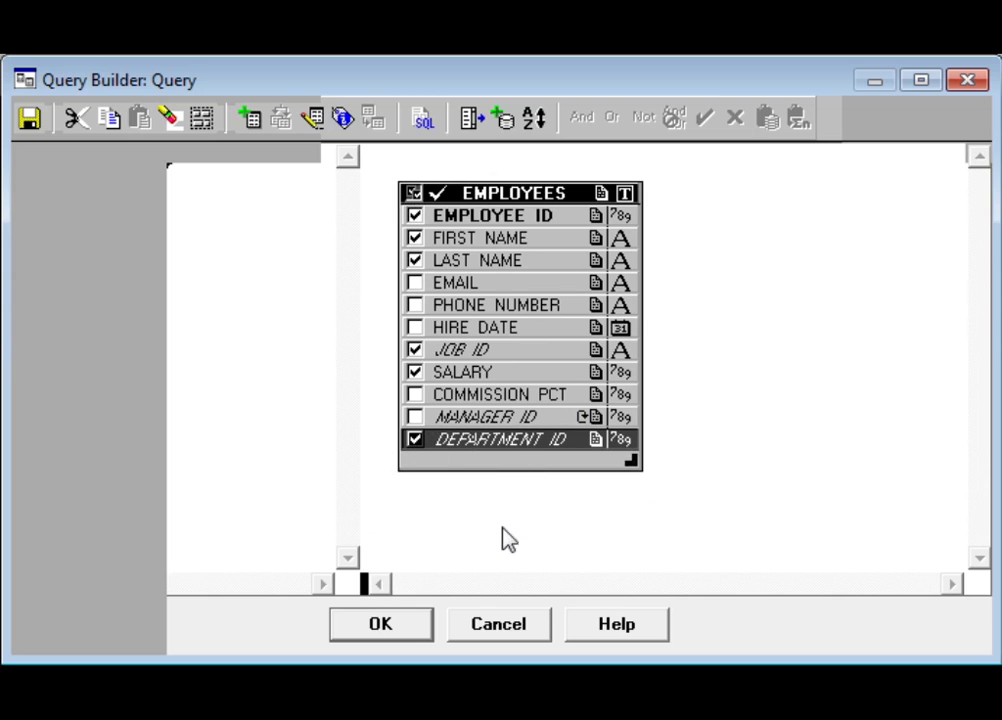
pyautogui.click(407, 640)
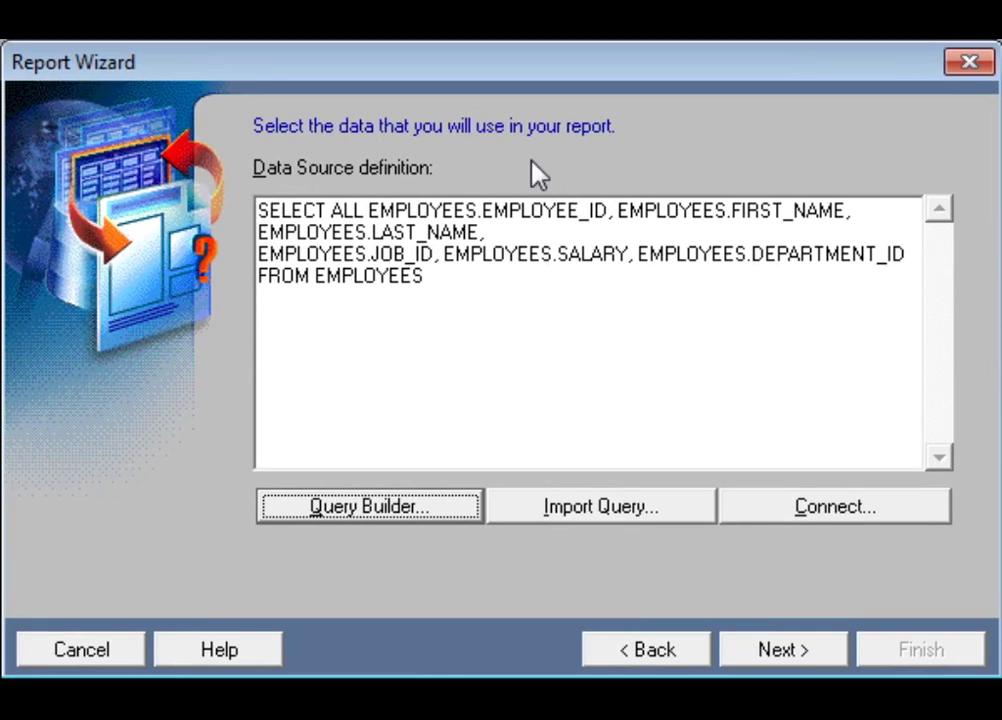
# - Look over the generated SELECT statement on EMPLOYEES, then continue to the group fields page
pyautogui.moveTo(259, 211); pyautogui.dragTo(432, 280)
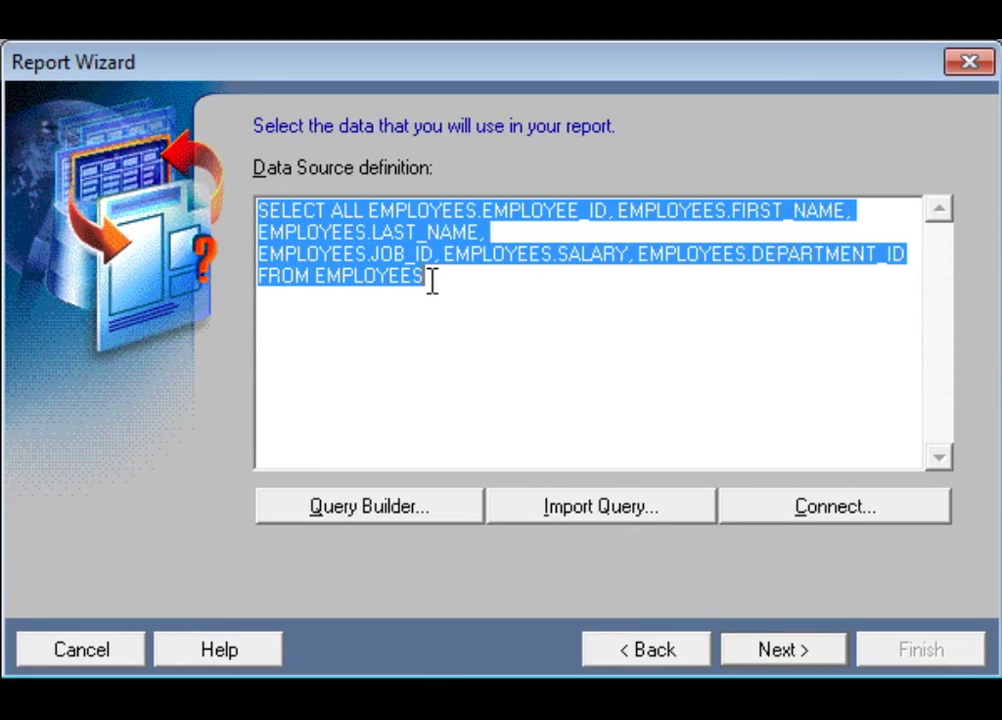
pyautogui.click(437, 282)
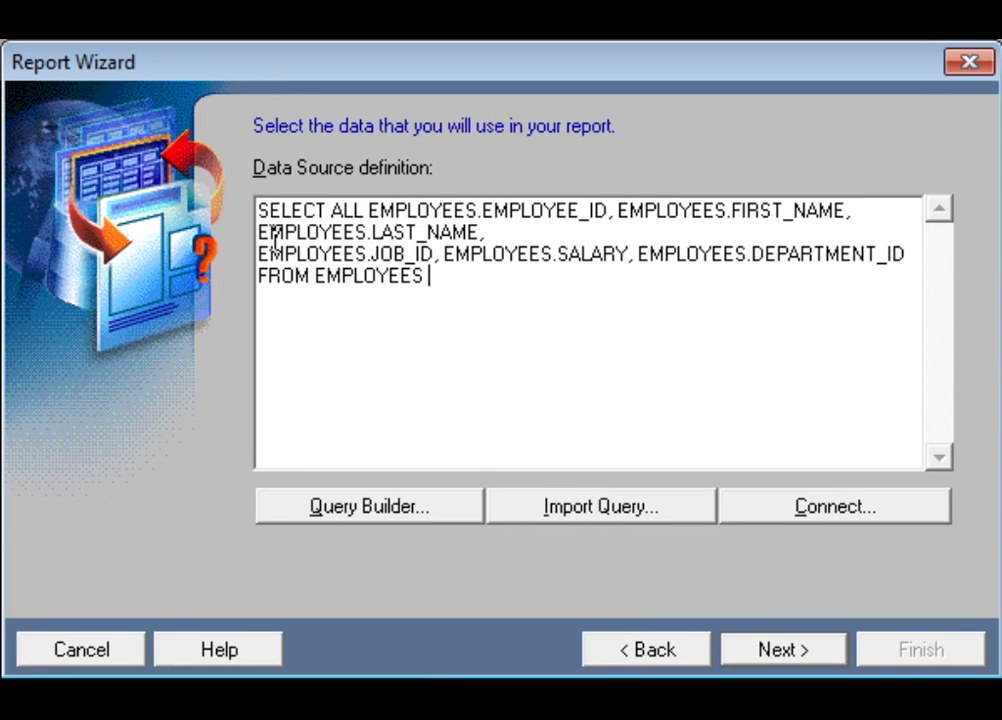
pyautogui.moveTo(259, 210); pyautogui.dragTo(283, 215)
pyautogui.moveTo(370, 232); pyautogui.dragTo(416, 232)
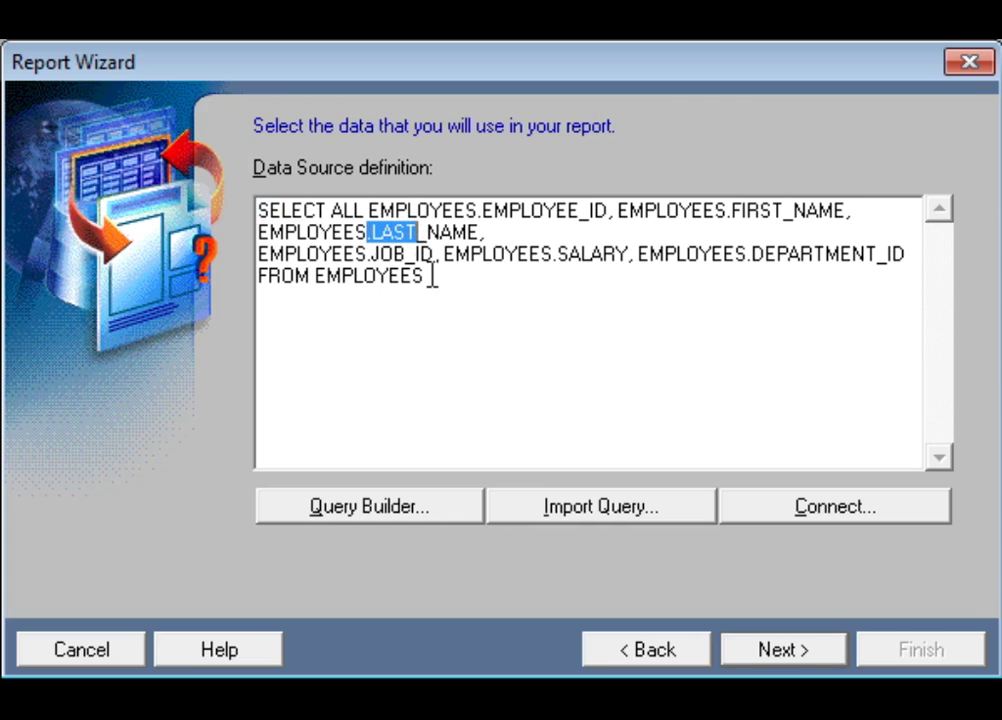
pyautogui.click(432, 277)
pyautogui.click(546, 212)
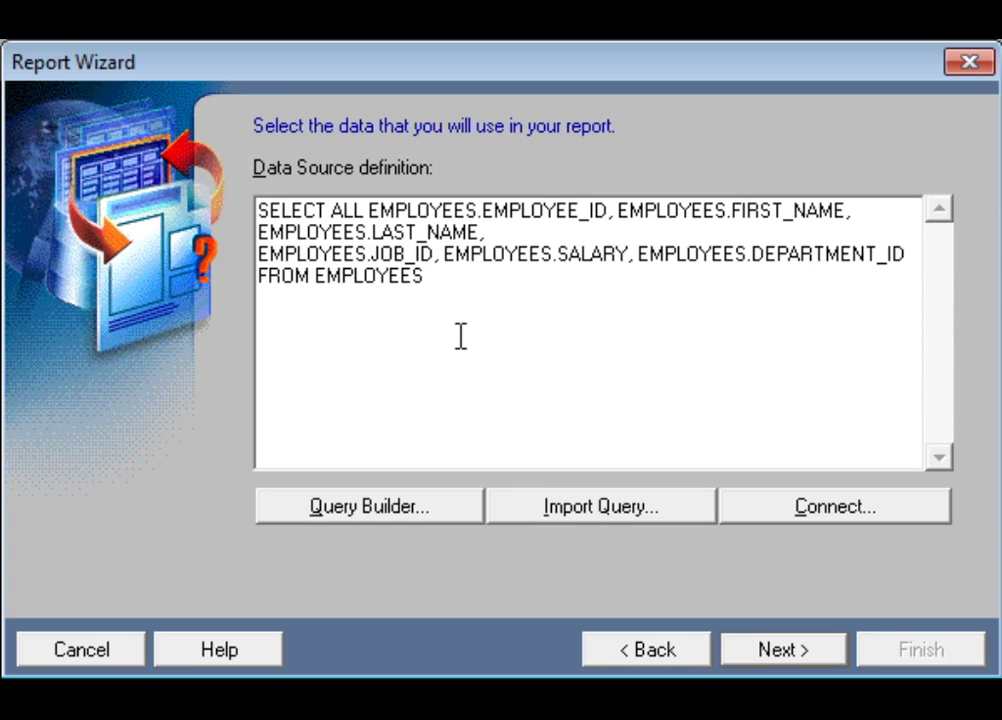
pyautogui.moveTo(447, 286); pyautogui.dragTo(262, 210)
pyautogui.click(308, 362)
pyautogui.click(780, 652)
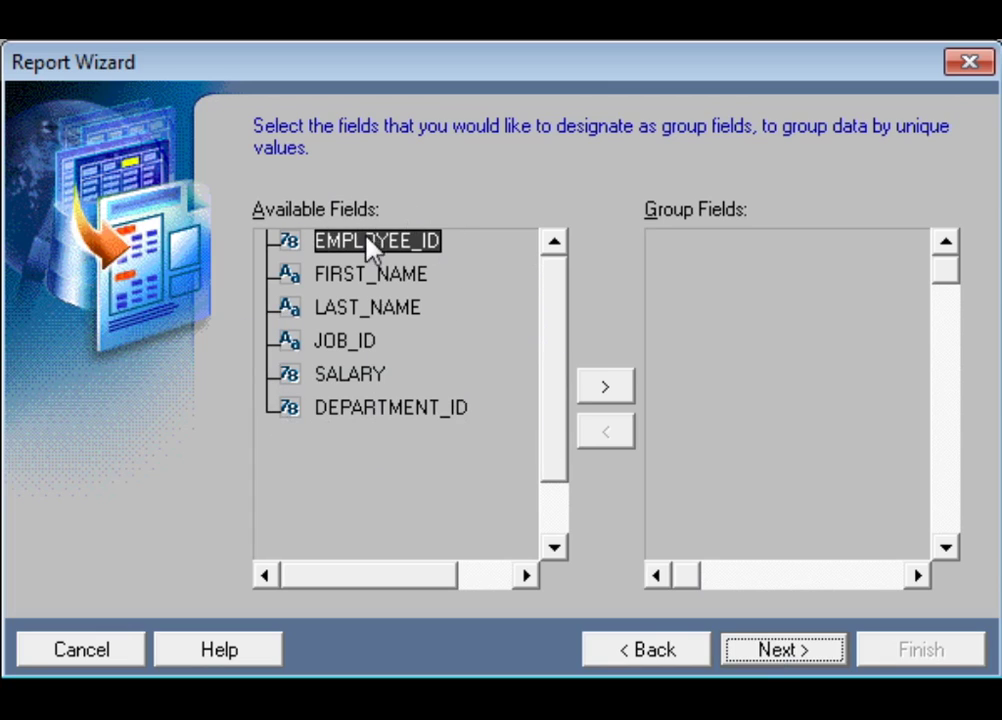
# - Make DEPARTMENT_ID the Level 1 group field and continue to the displayed fields page
pyautogui.click(366, 405)
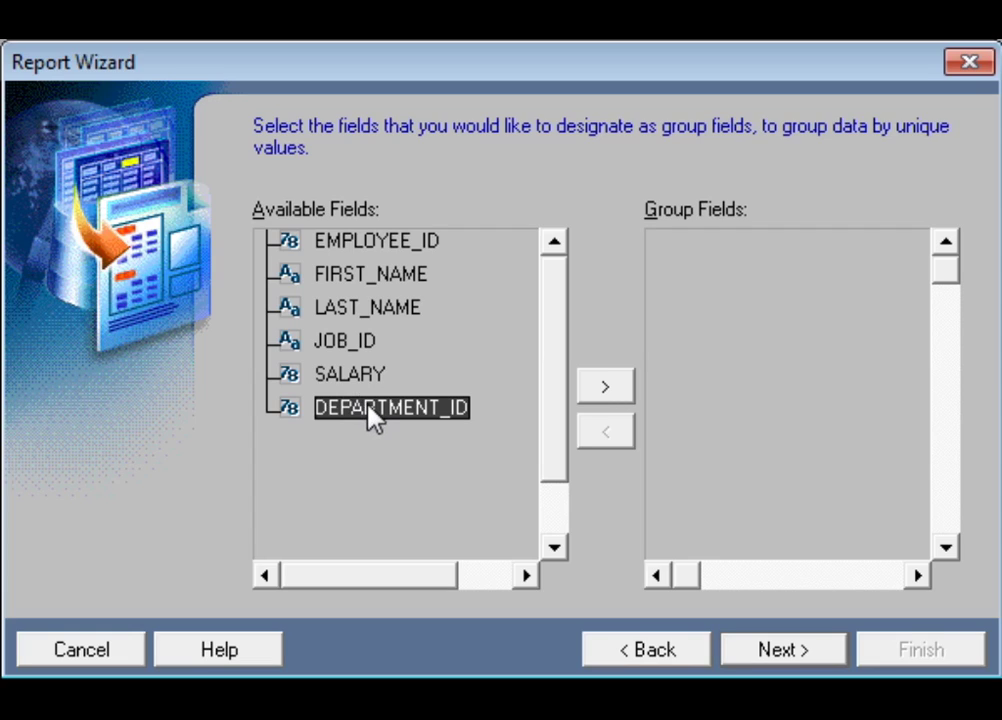
pyautogui.click(604, 387)
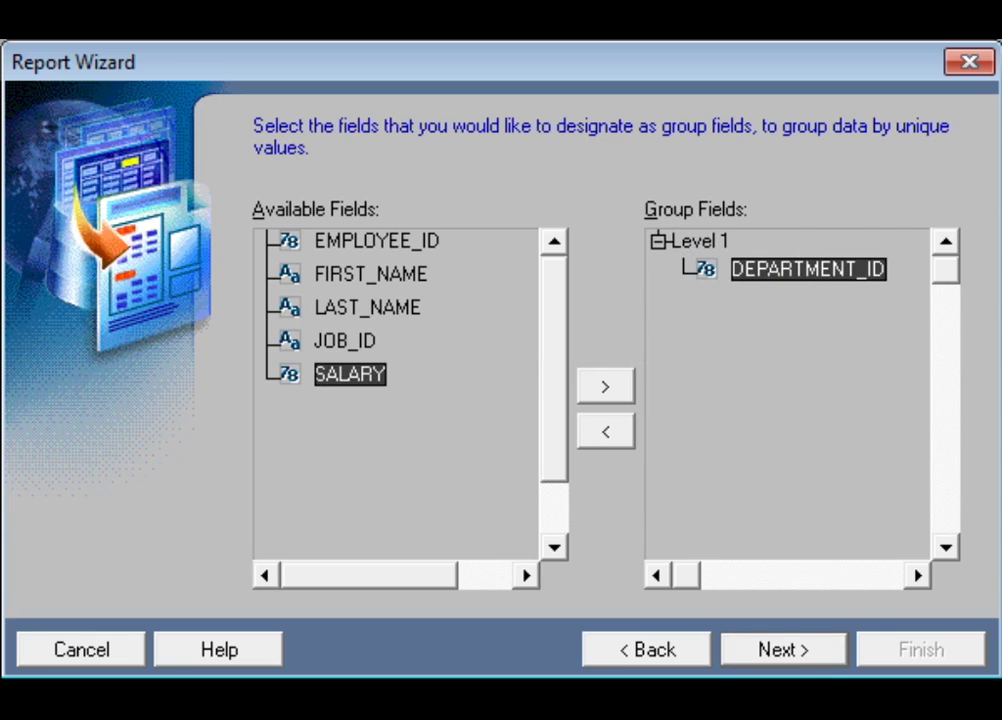
pyautogui.click(778, 652)
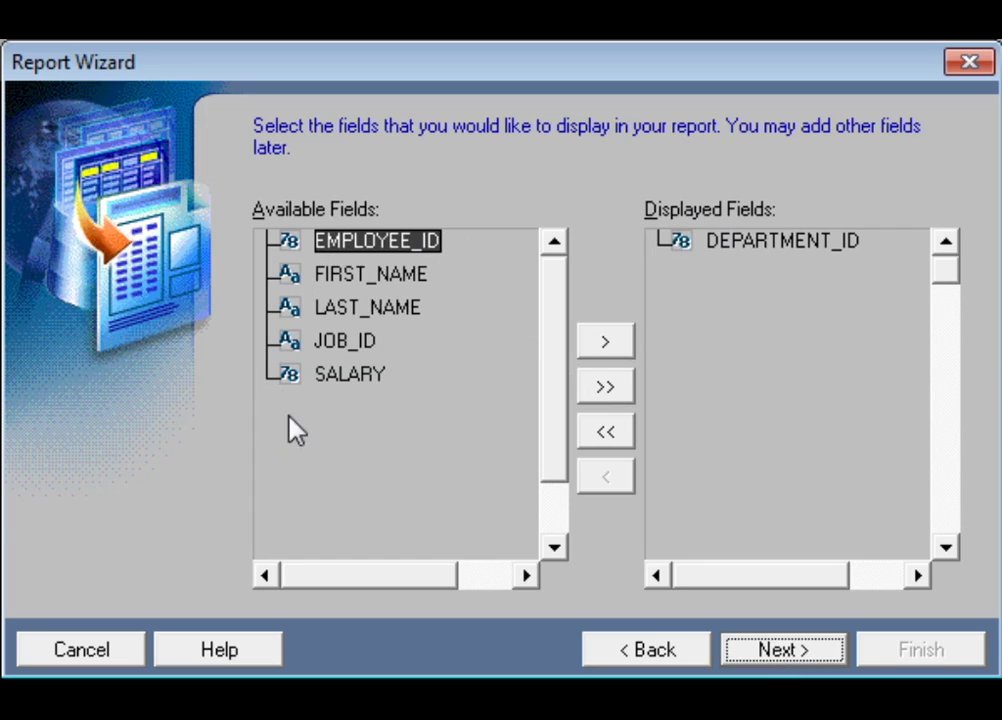
# - Display all remaining fields and add a Sum(SALARY) total
pyautogui.click(604, 387)
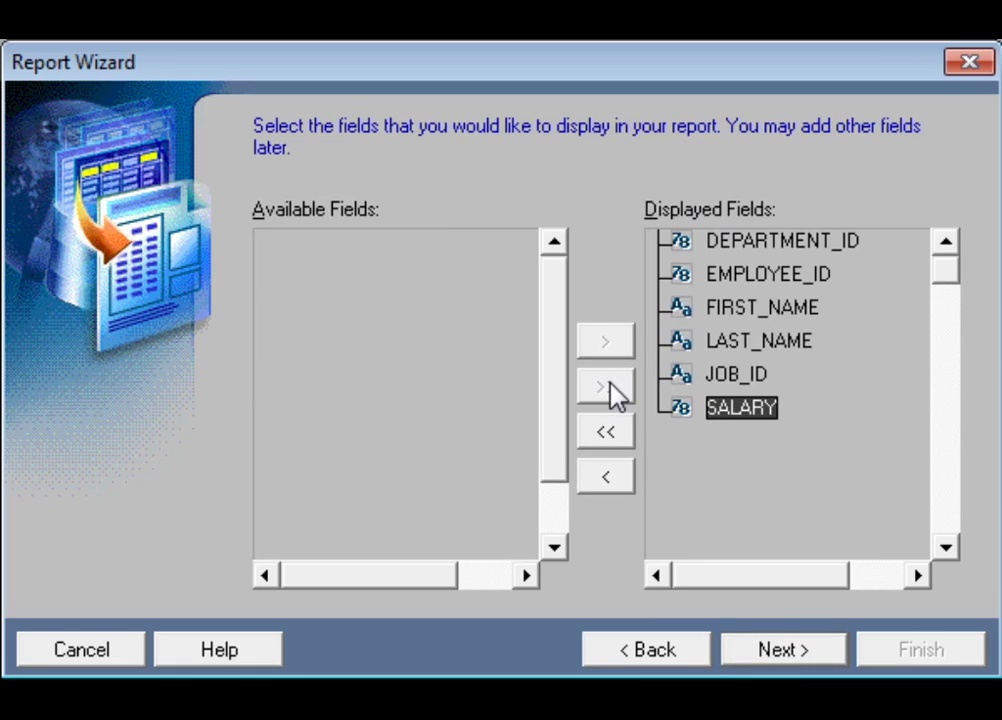
pyautogui.click(790, 658)
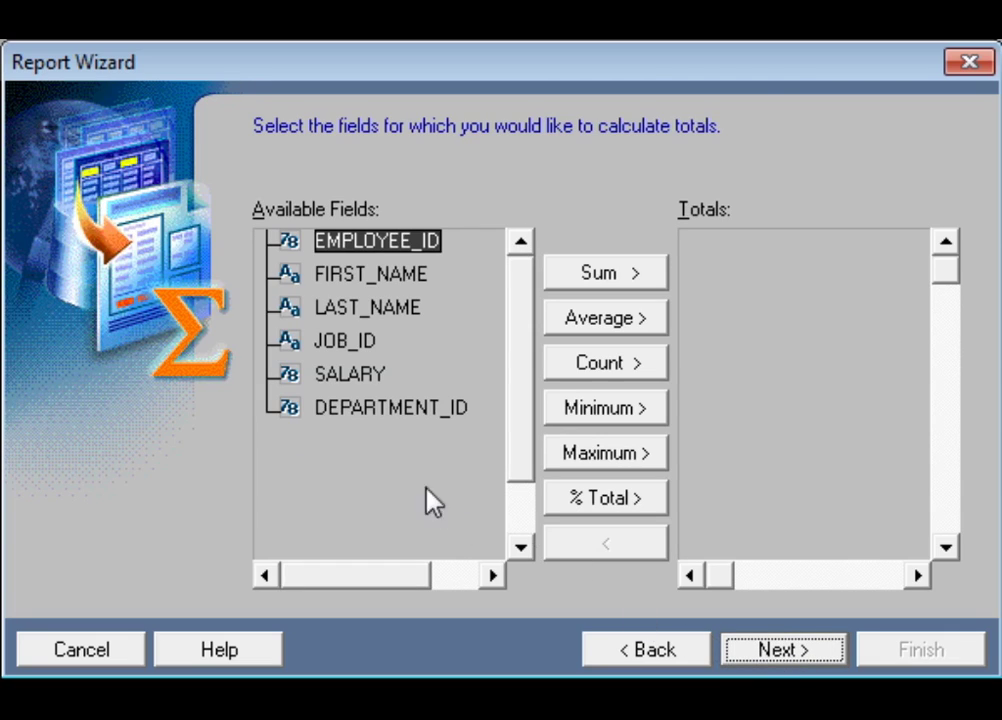
pyautogui.click(357, 378)
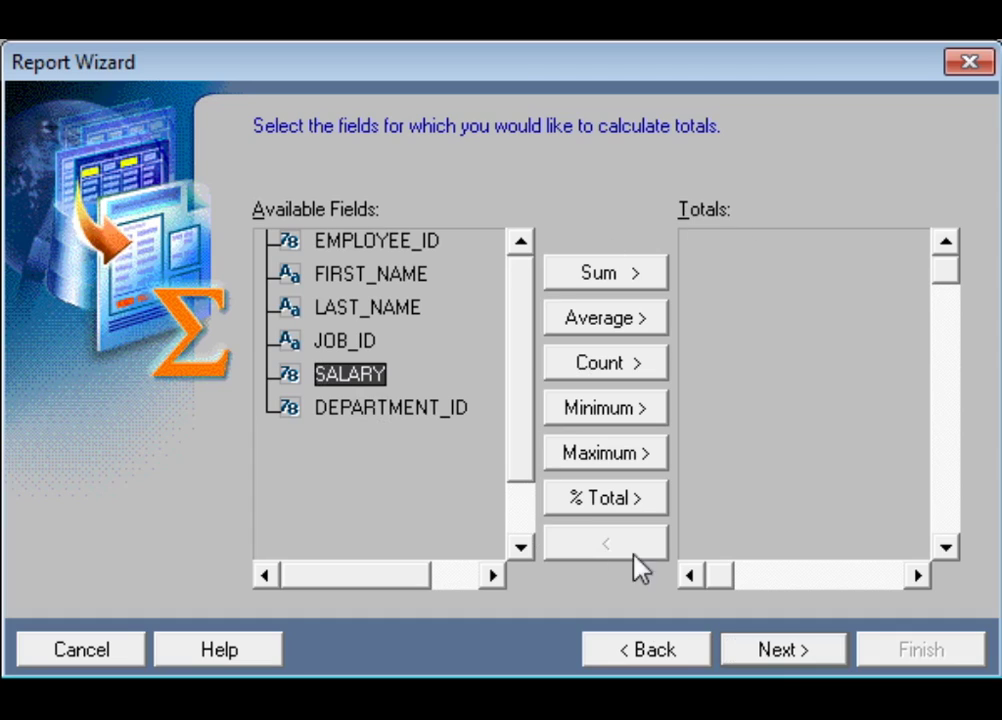
pyautogui.click(600, 273)
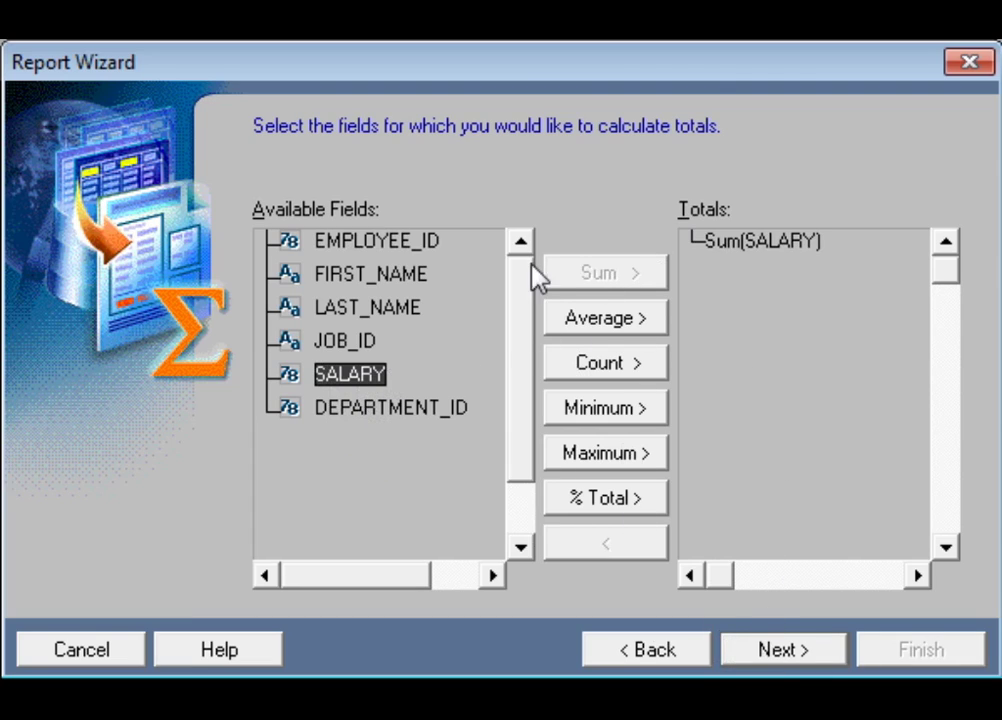
pyautogui.click(792, 650)
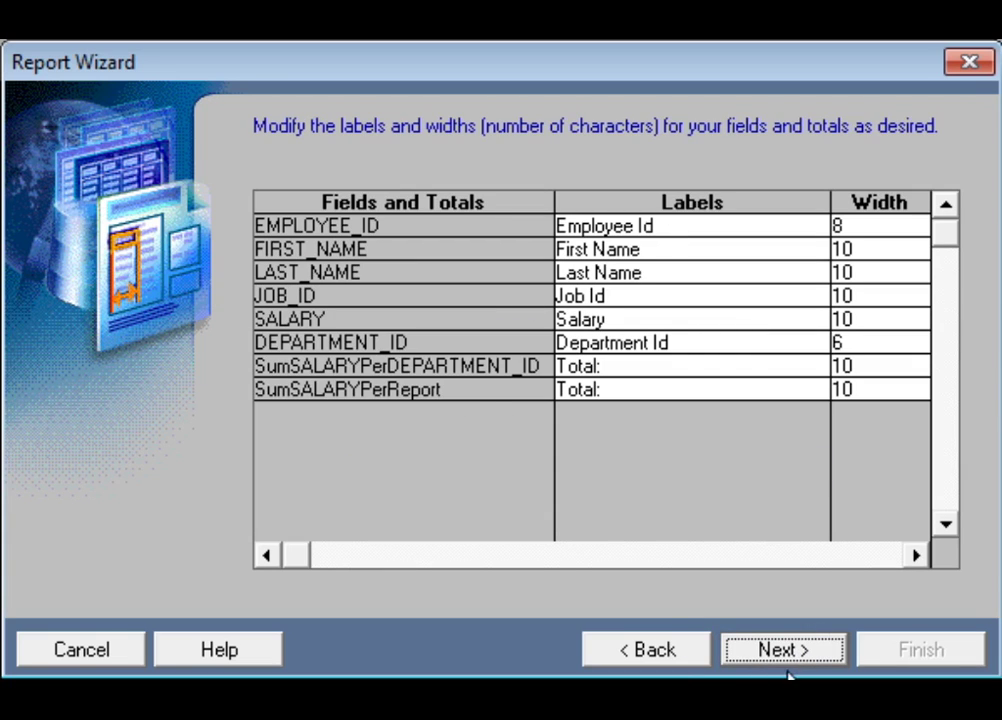
# - Accept the default field labels and widths unchanged
pyautogui.click(784, 652)
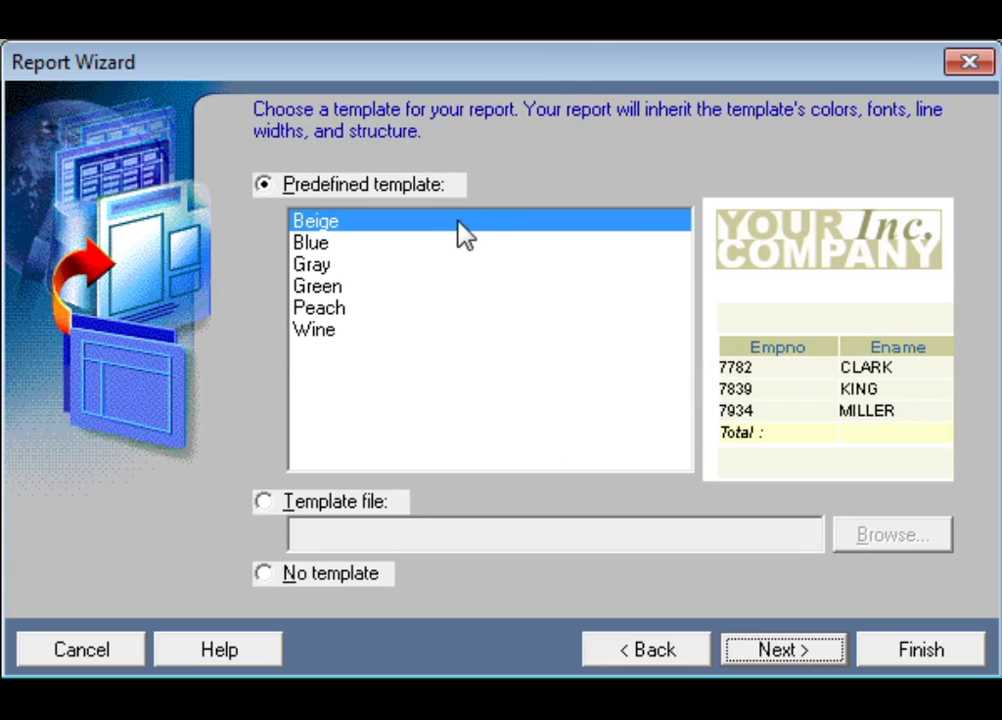
# - Preview the Beige, Blue, Gray, Green, Peach and Wine predefined templates
pyautogui.click(316, 246)
pyautogui.click(315, 266)
pyautogui.click(317, 287)
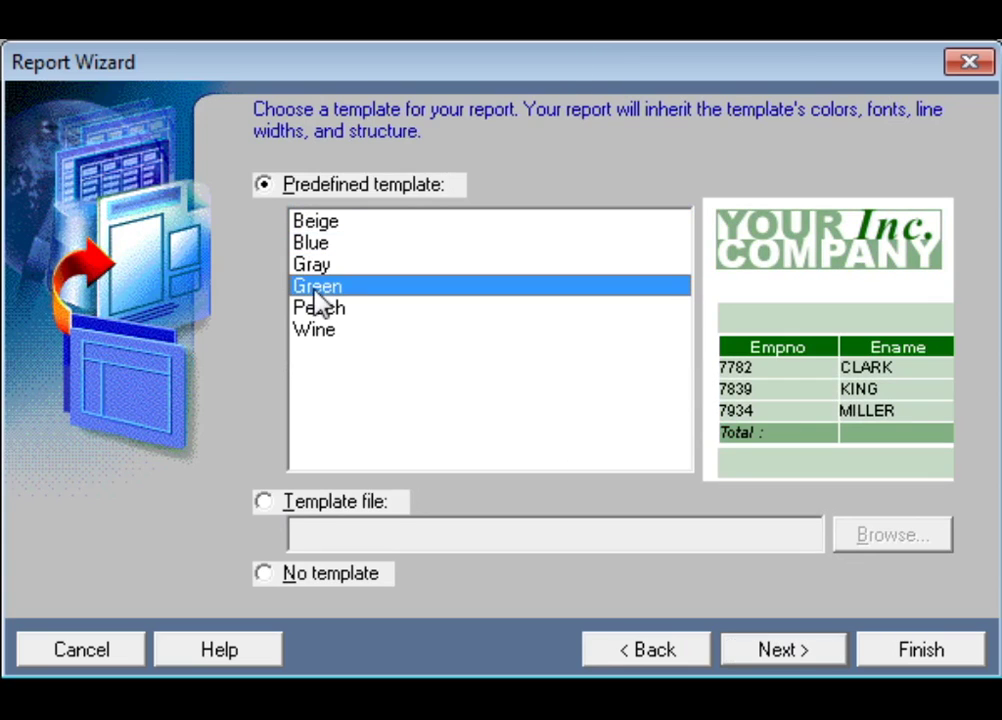
pyautogui.click(318, 308)
pyautogui.click(327, 222)
pyautogui.click(325, 243)
pyautogui.press('Down')
pyautogui.press('Down')
pyautogui.press('Down')
pyautogui.click(340, 330)
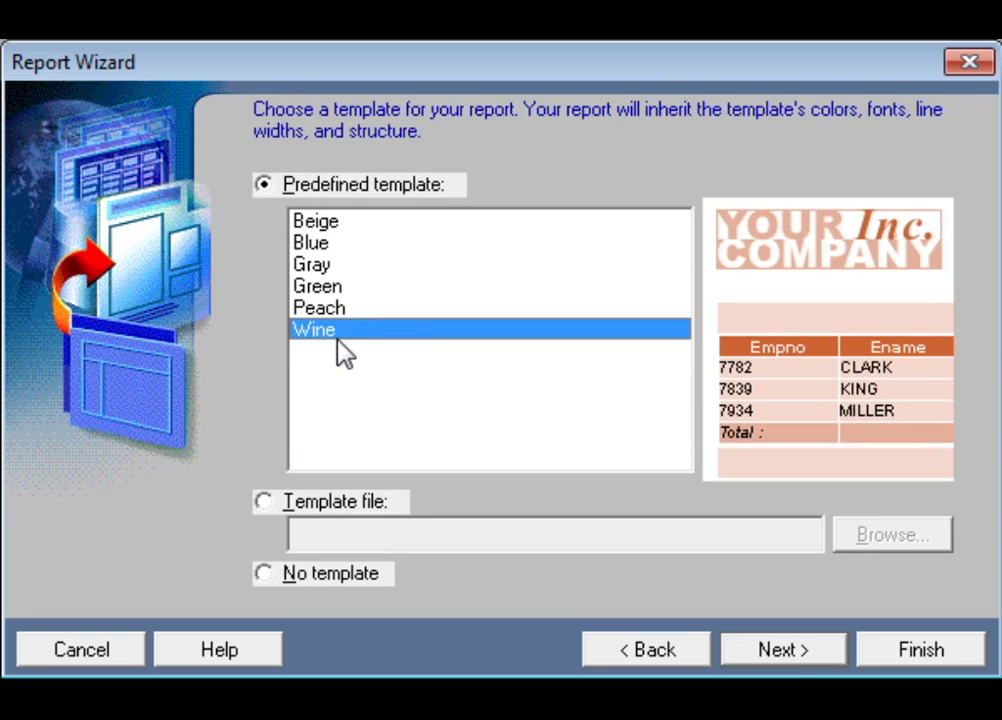
pyautogui.click(315, 309)
pyautogui.click(313, 268)
pyautogui.press('Up')
pyautogui.press('Up')
pyautogui.click(315, 250)
pyautogui.press('Up')
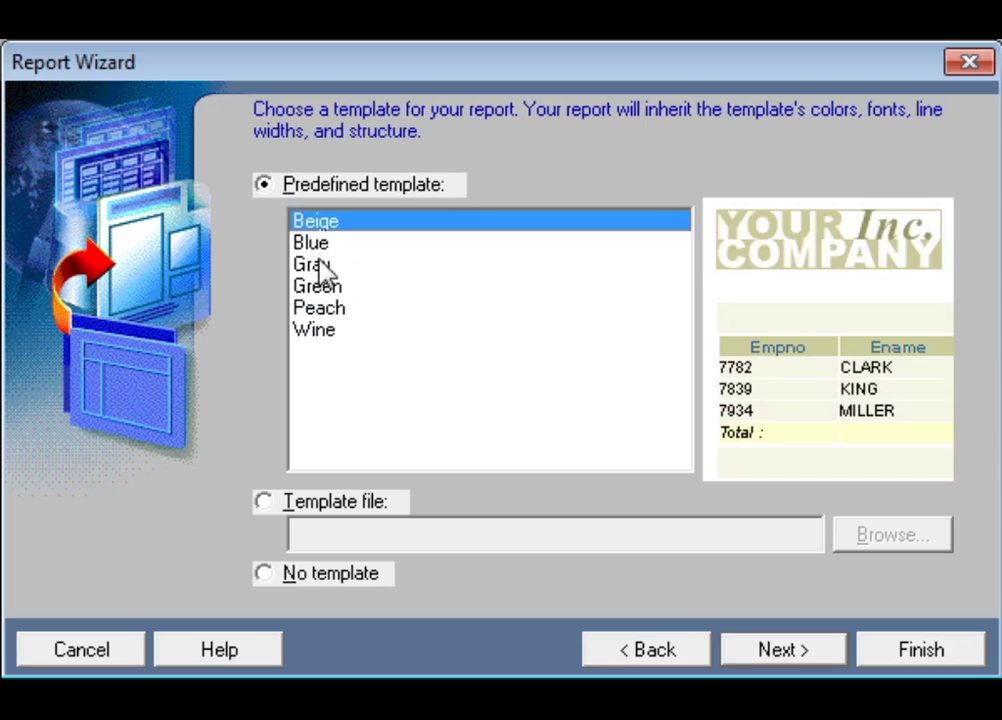
pyautogui.click(316, 262)
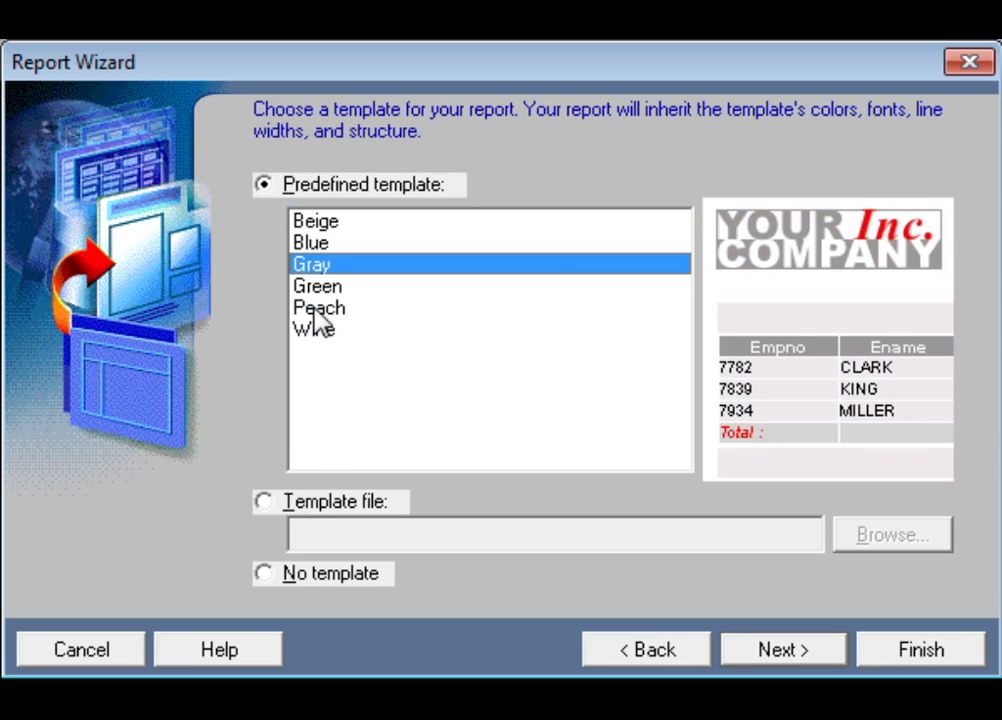
# - Try a template file without choosing one, then return to predefined templates and pick Blue
pyautogui.click(264, 500)
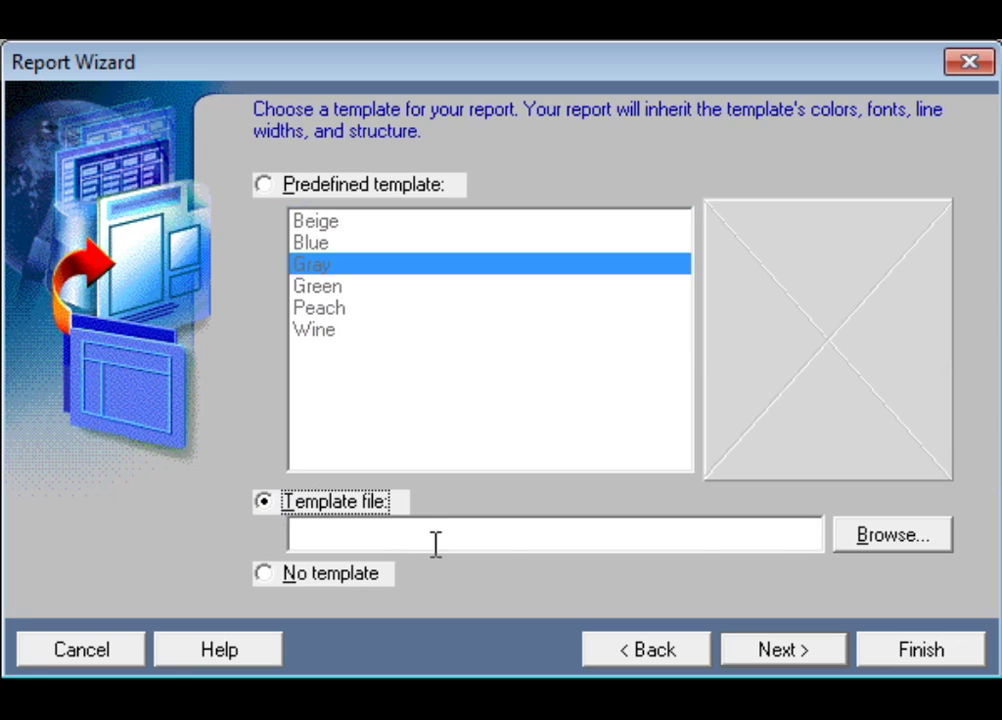
pyautogui.click(906, 538)
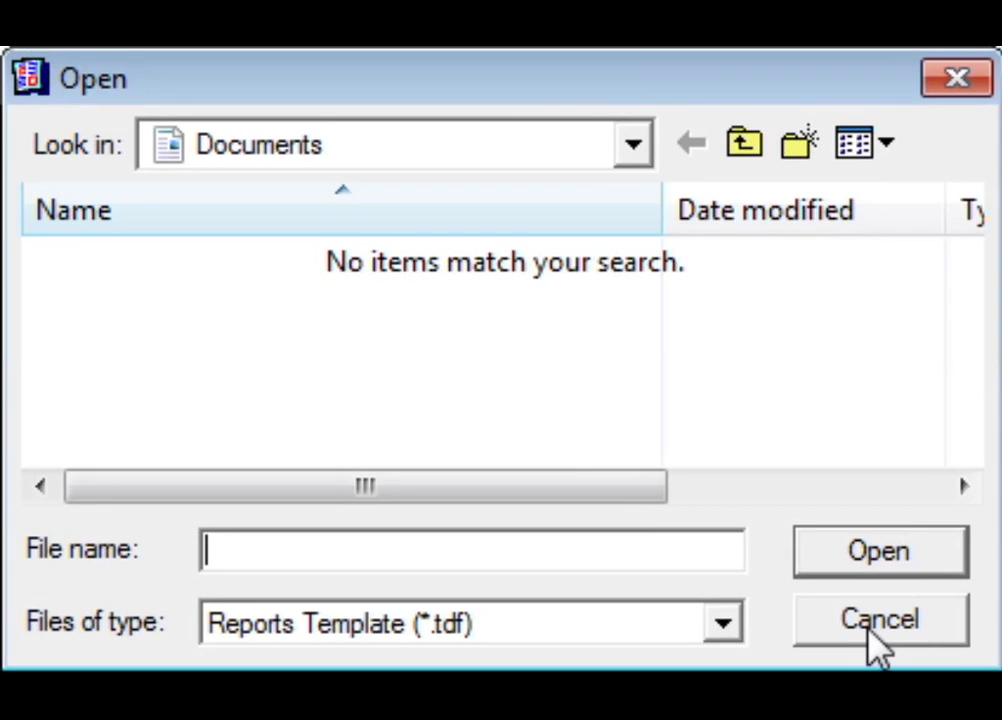
pyautogui.click(875, 645)
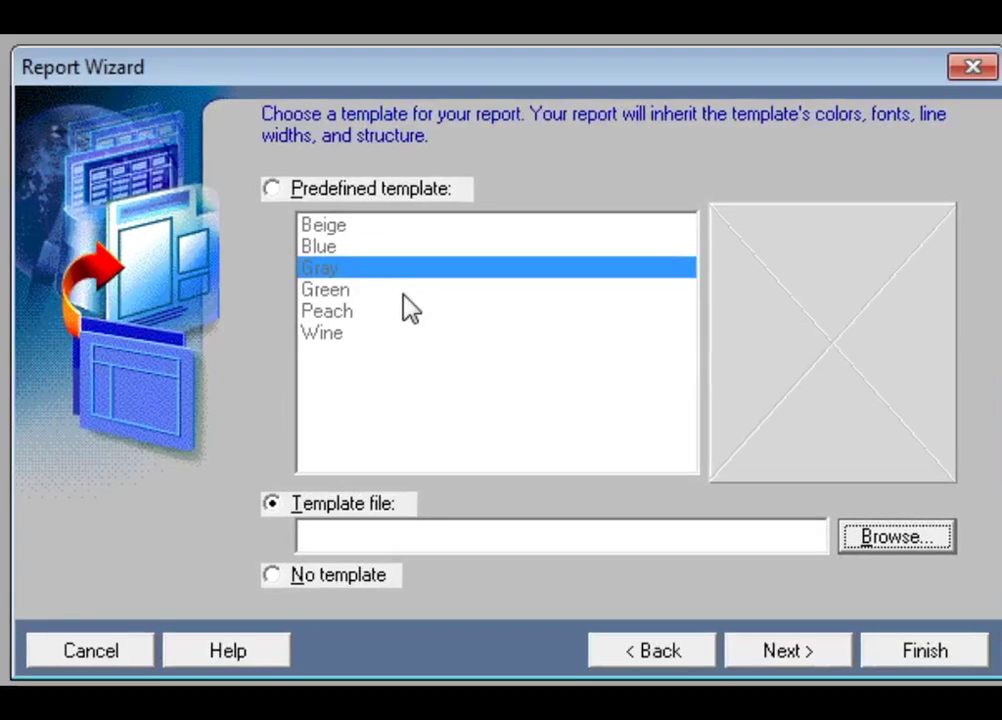
pyautogui.click(263, 187)
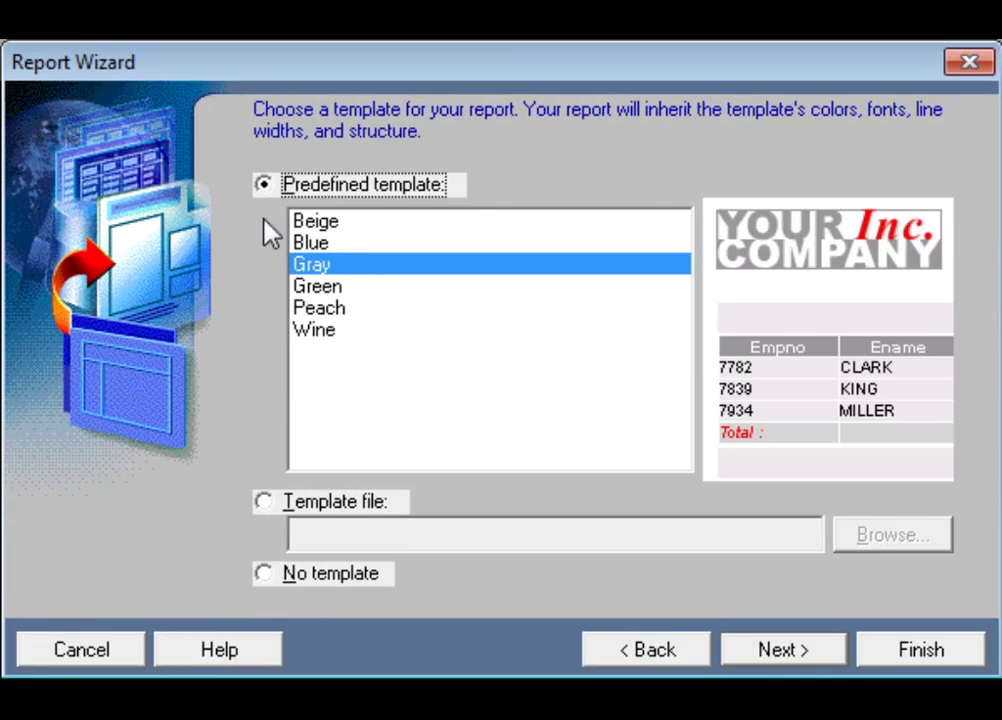
pyautogui.click(321, 245)
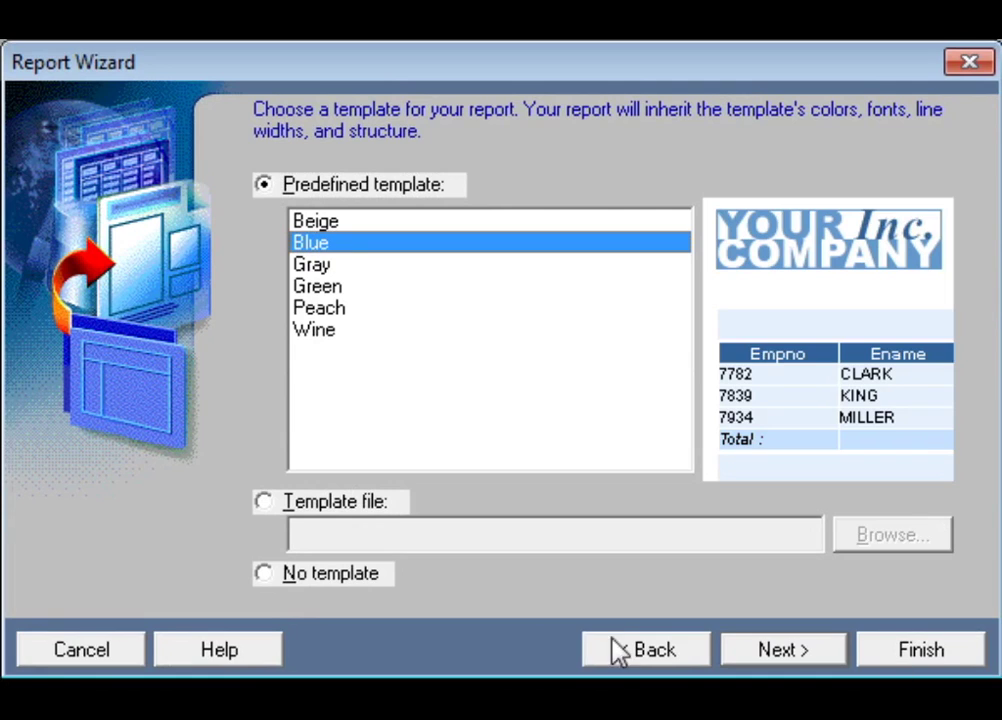
# - Finish the Report Wizard so the Employees Information report is generated
pyautogui.click(784, 655)
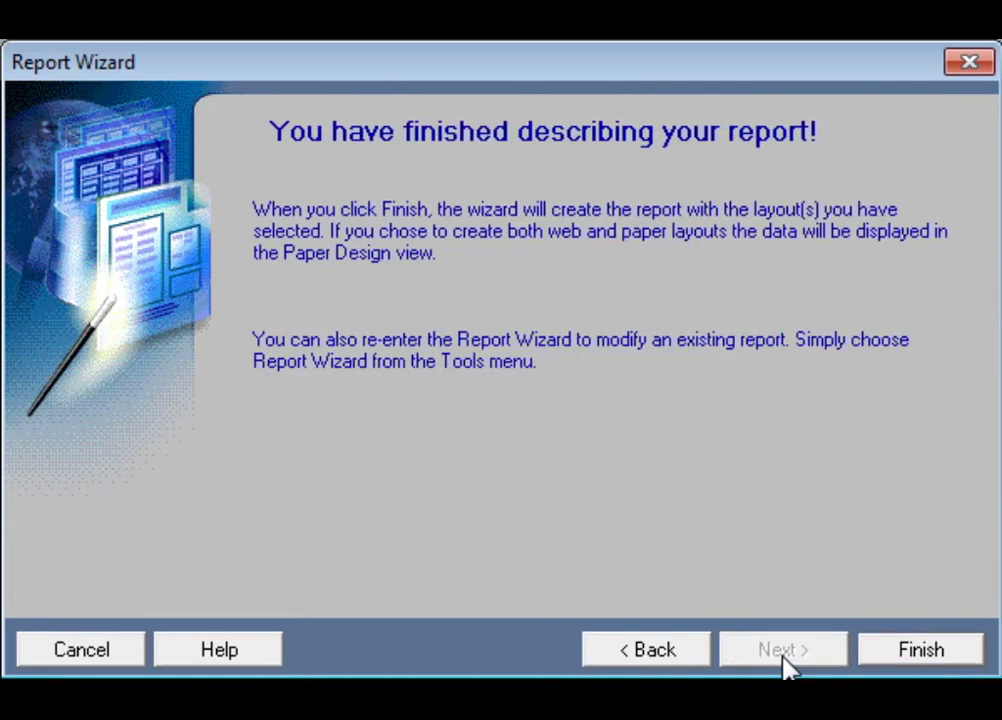
pyautogui.click(920, 651)
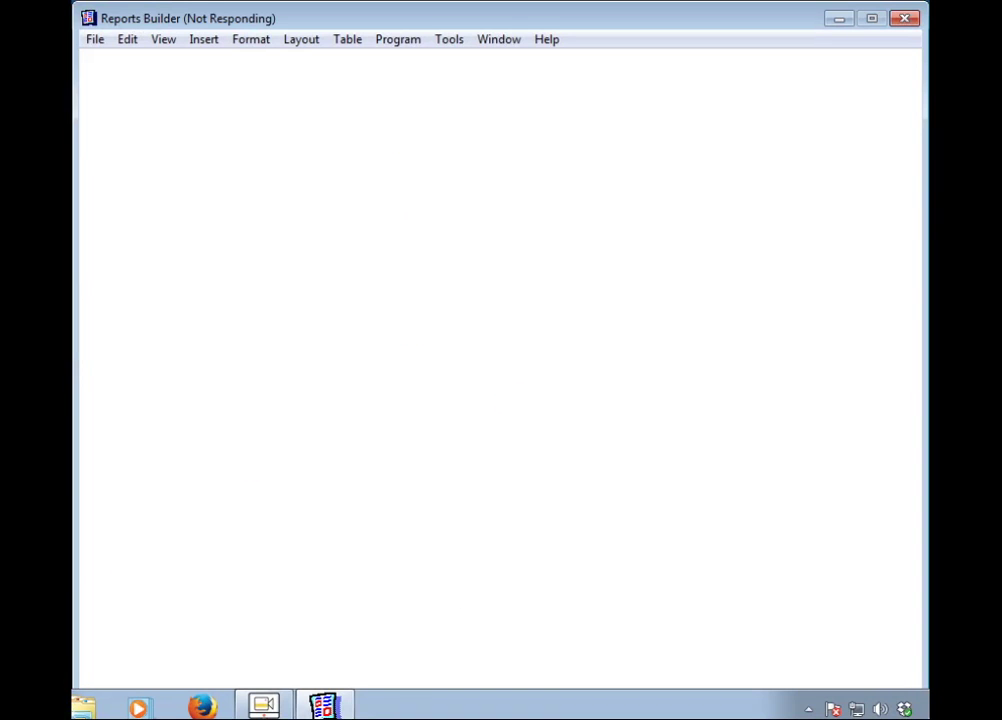
pyautogui.press('super')
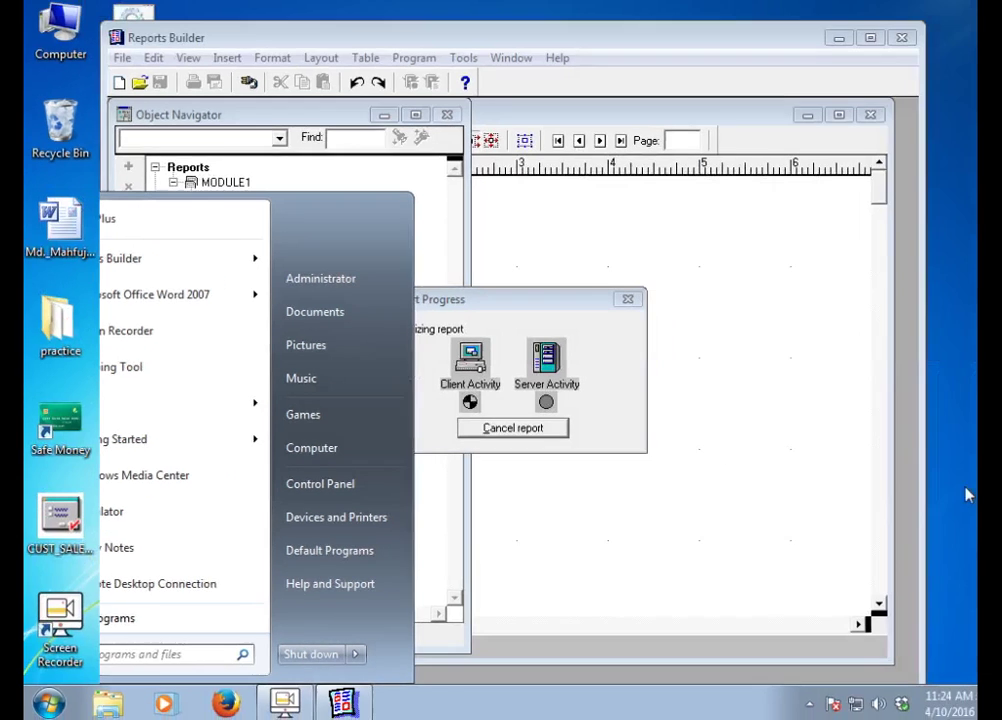
# - Dismiss the Start menu and maximize the Report Editor and Reports Builder windows
pyautogui.click(816, 476)
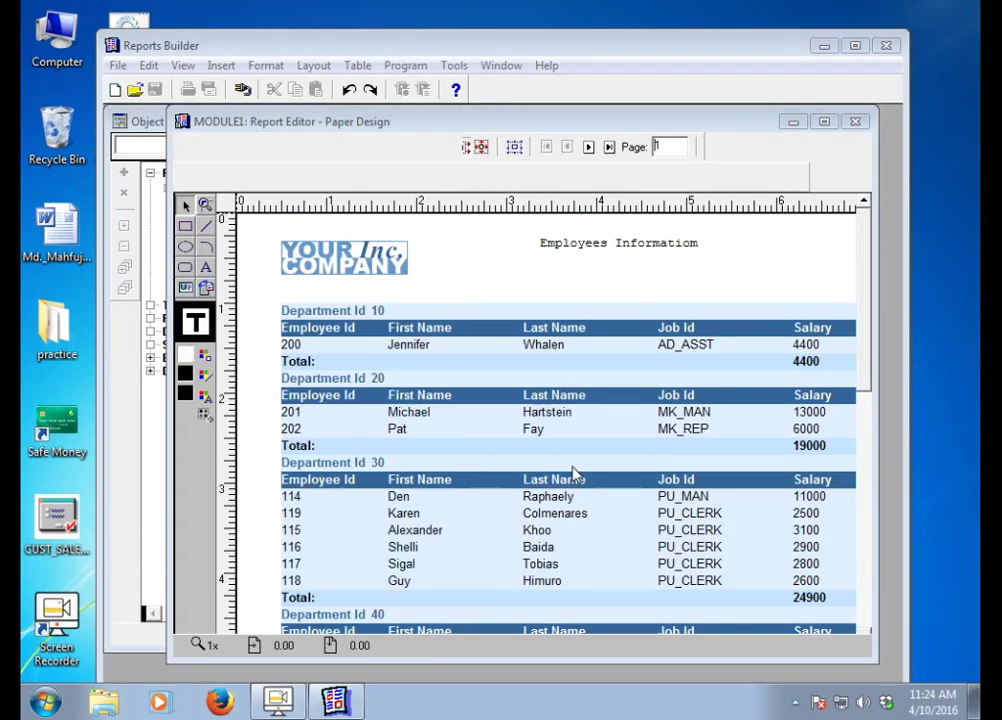
pyautogui.click(857, 45)
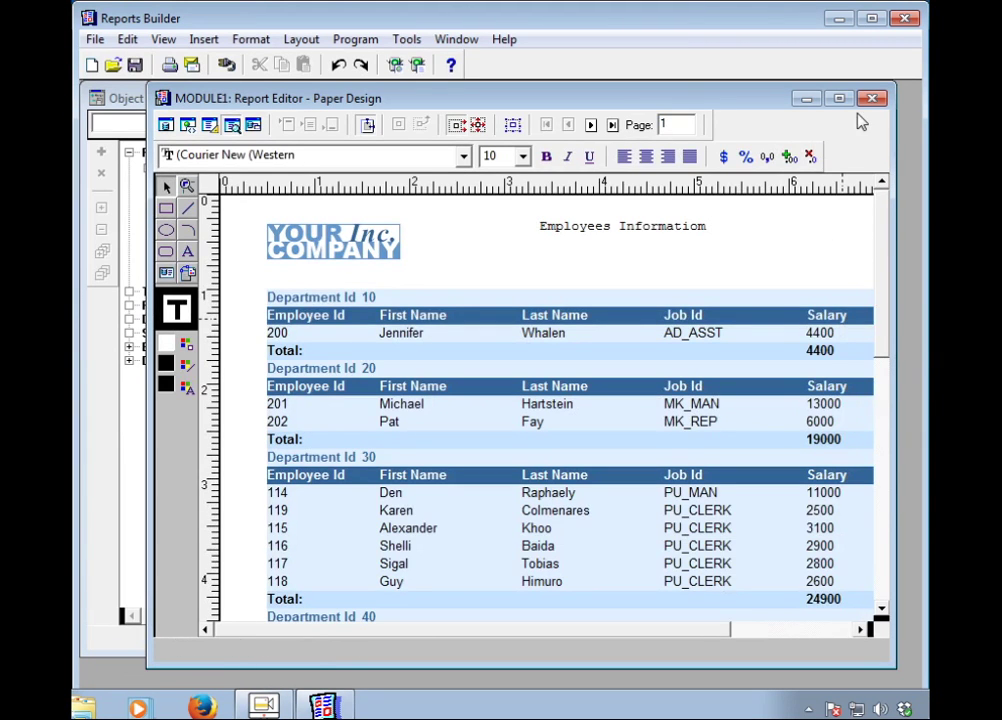
pyautogui.click(841, 100)
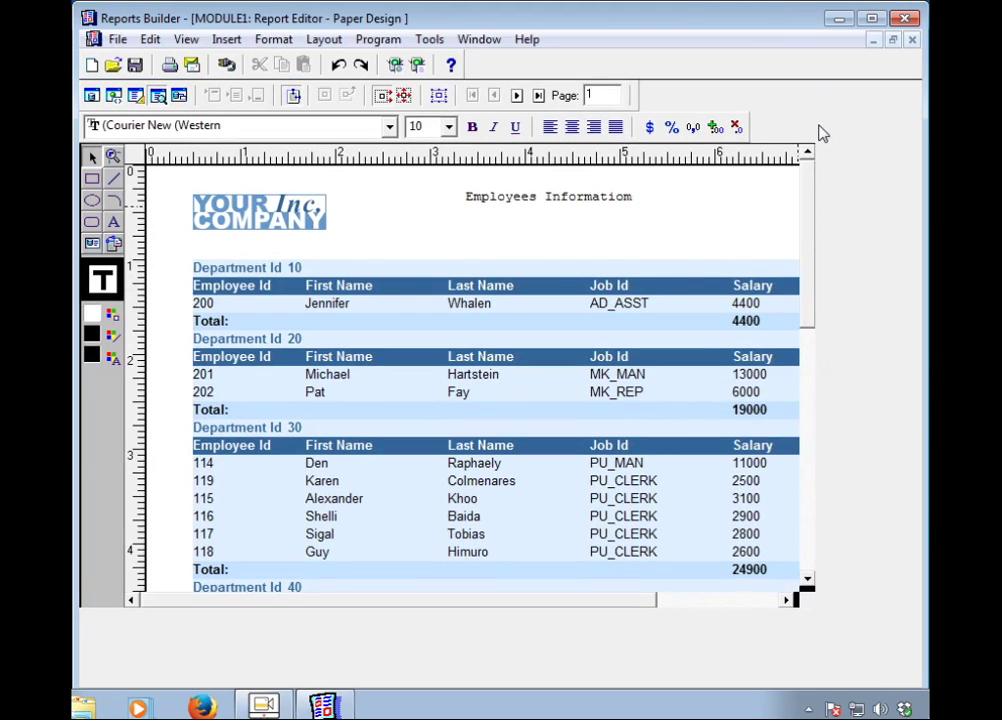
pyautogui.click(872, 20)
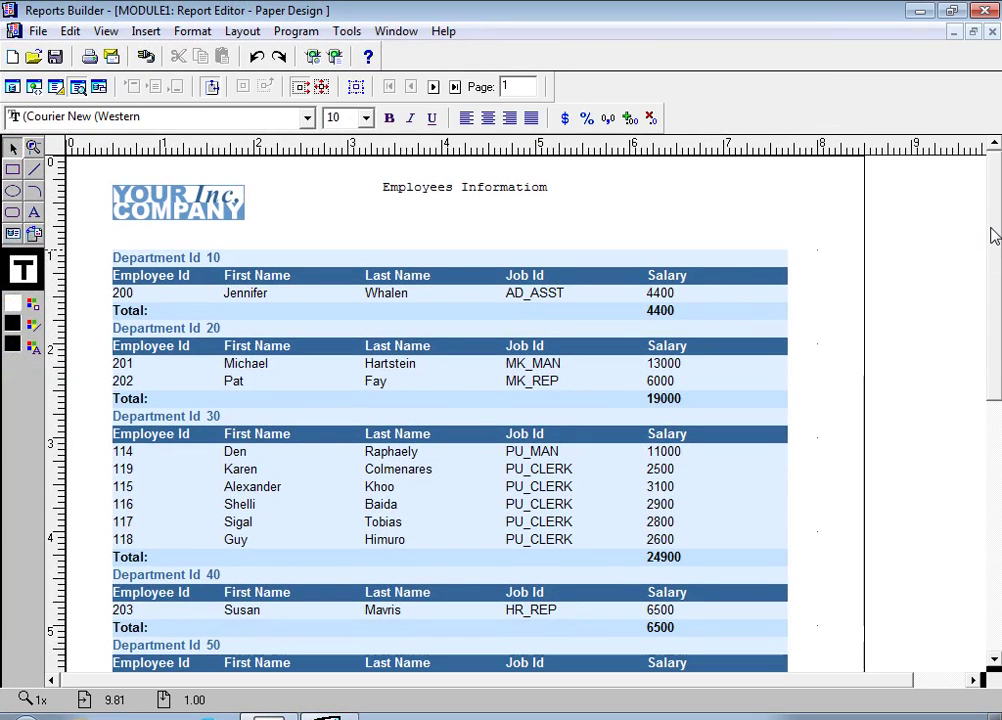
pyautogui.moveTo(997, 233); pyautogui.dragTo(997, 492)
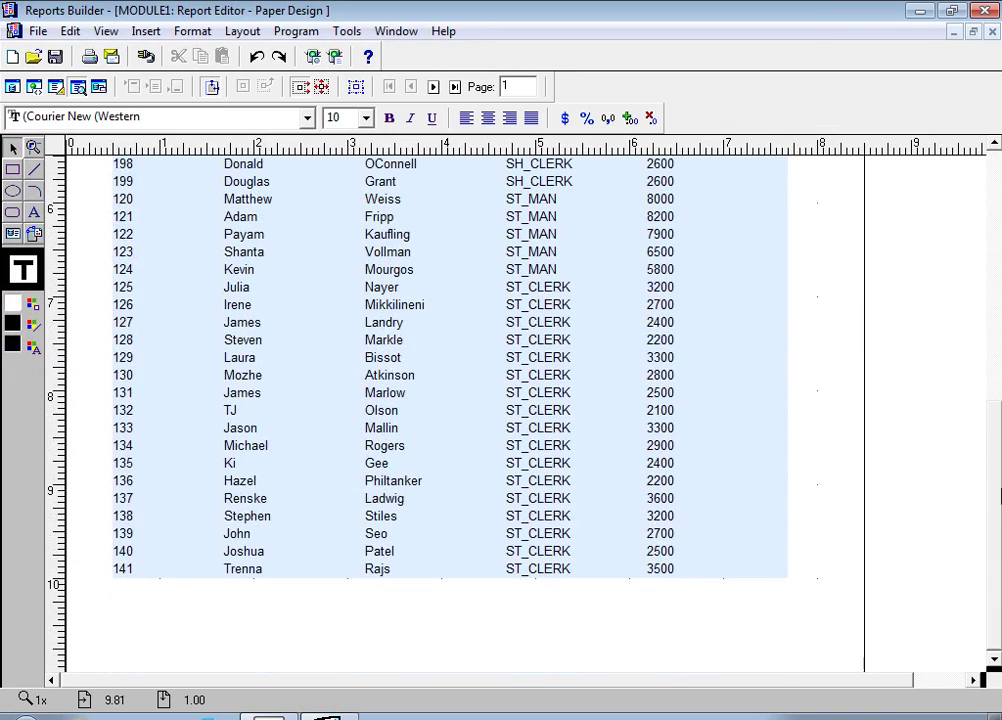
pyautogui.click(455, 88)
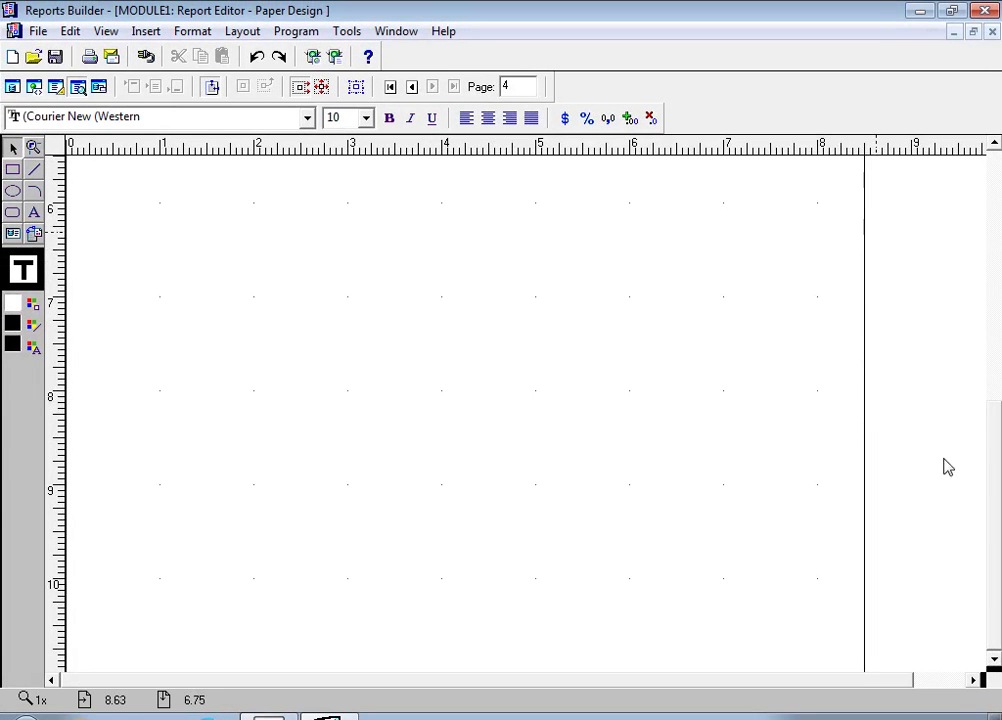
pyautogui.moveTo(986, 622); pyautogui.dragTo(997, 268)
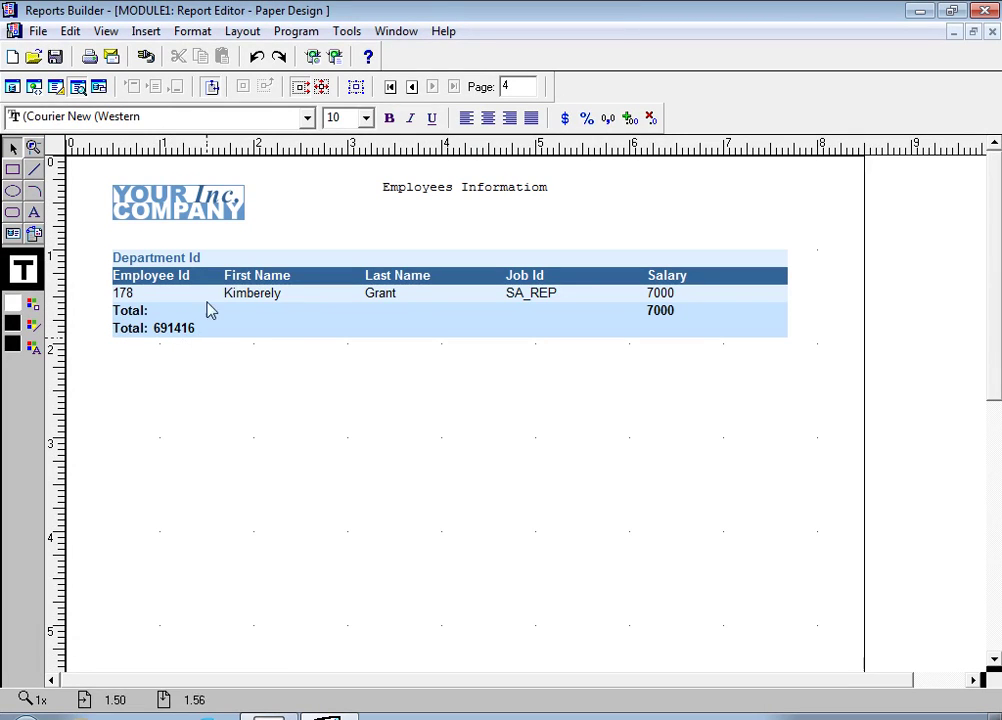
pyautogui.click(411, 89)
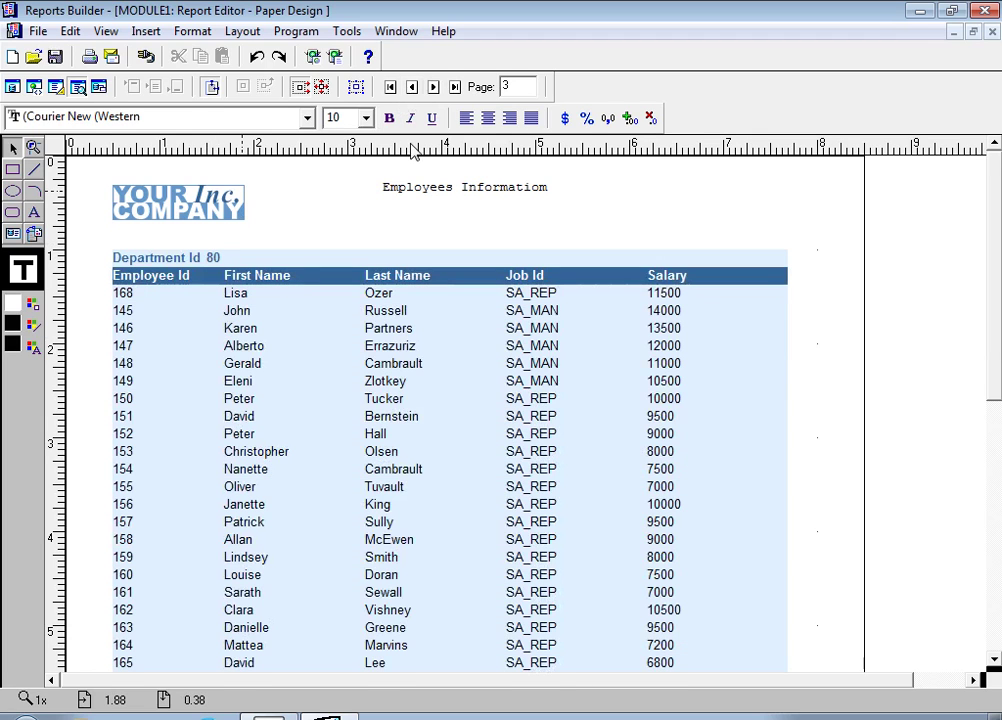
pyautogui.click(411, 87)
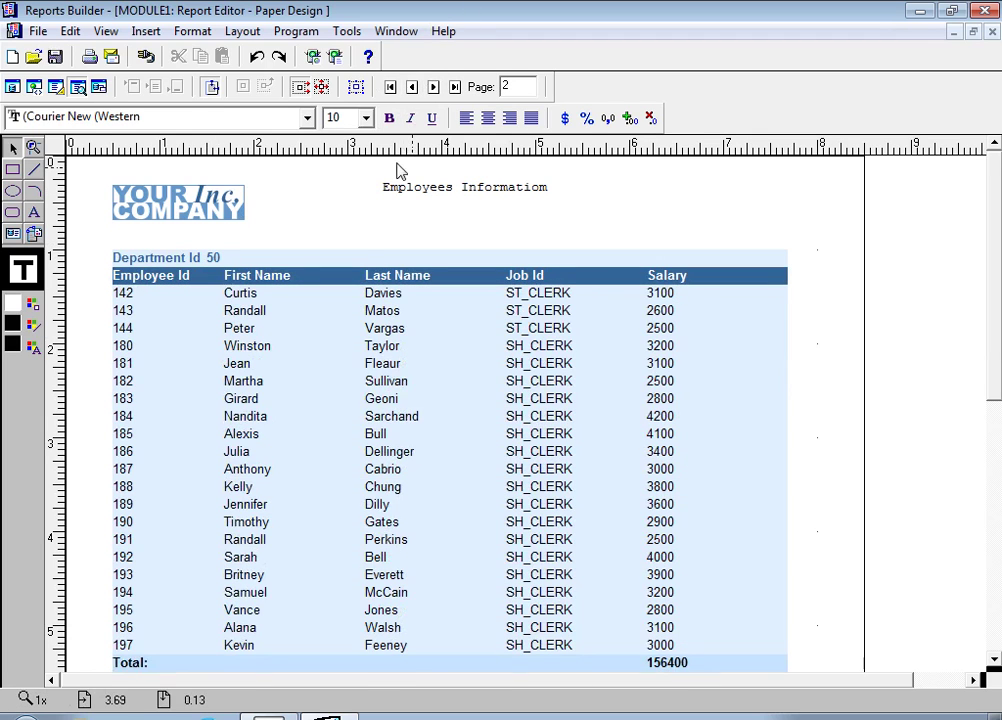
pyautogui.click(389, 89)
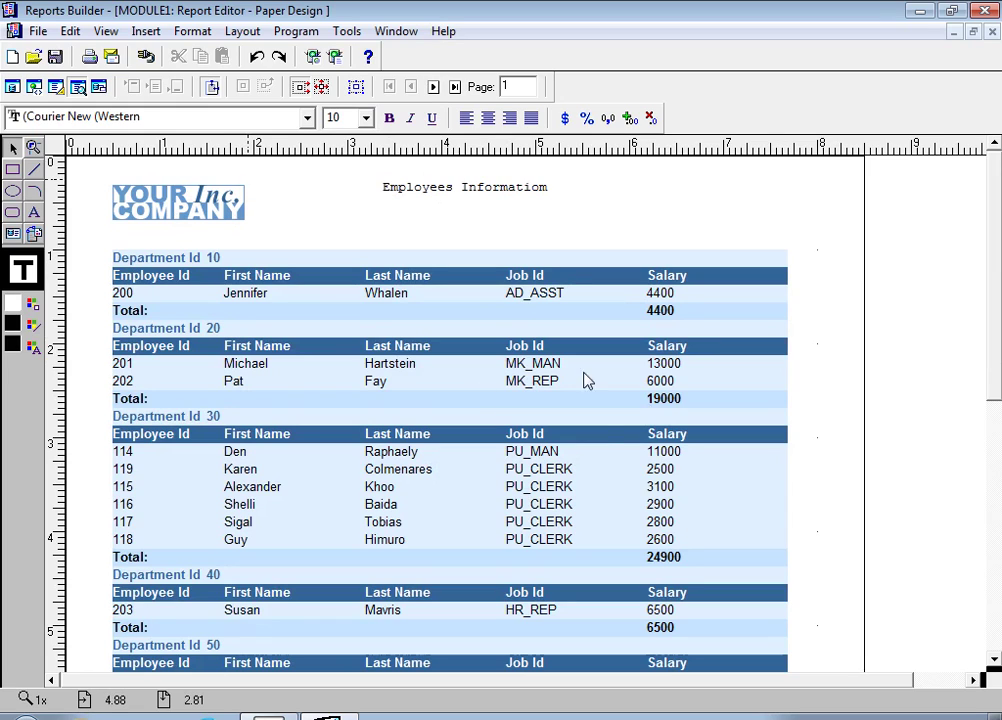
# - Insert a Bottom-Center date stamp in 'Sunday April 10 2016 11:26 AM' format
pyautogui.click(37, 33)
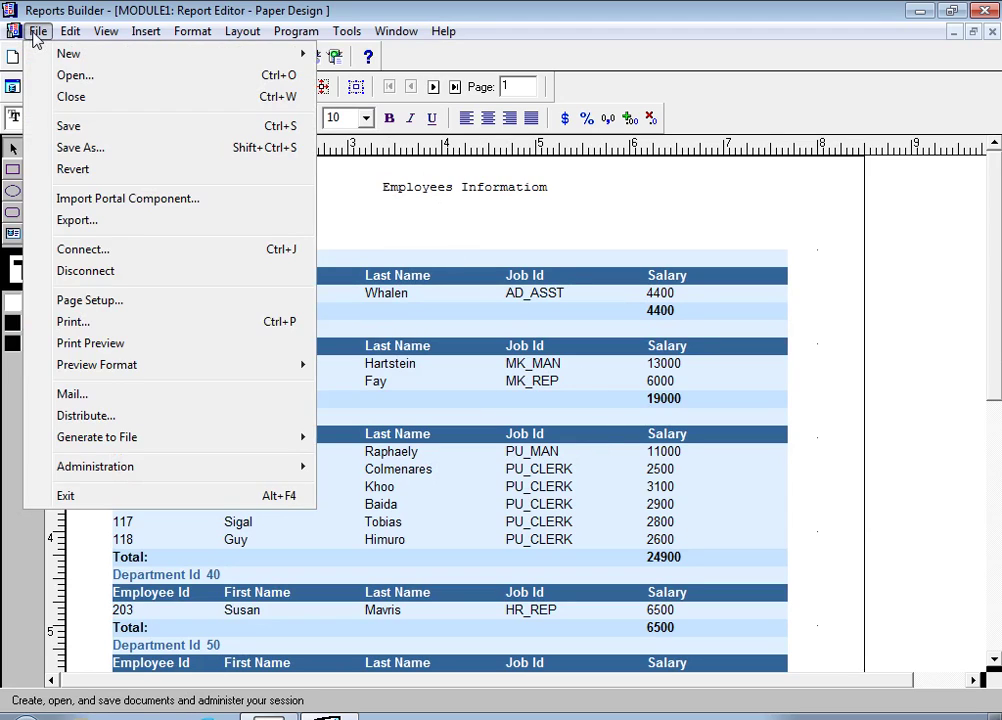
pyautogui.click(422, 240)
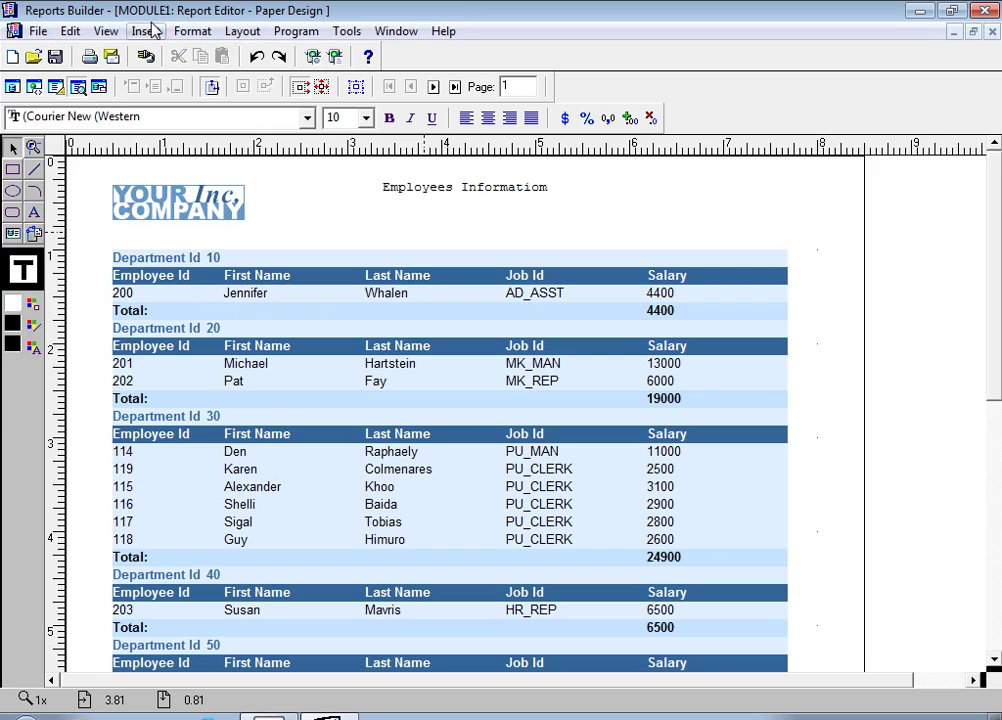
pyautogui.click(150, 34)
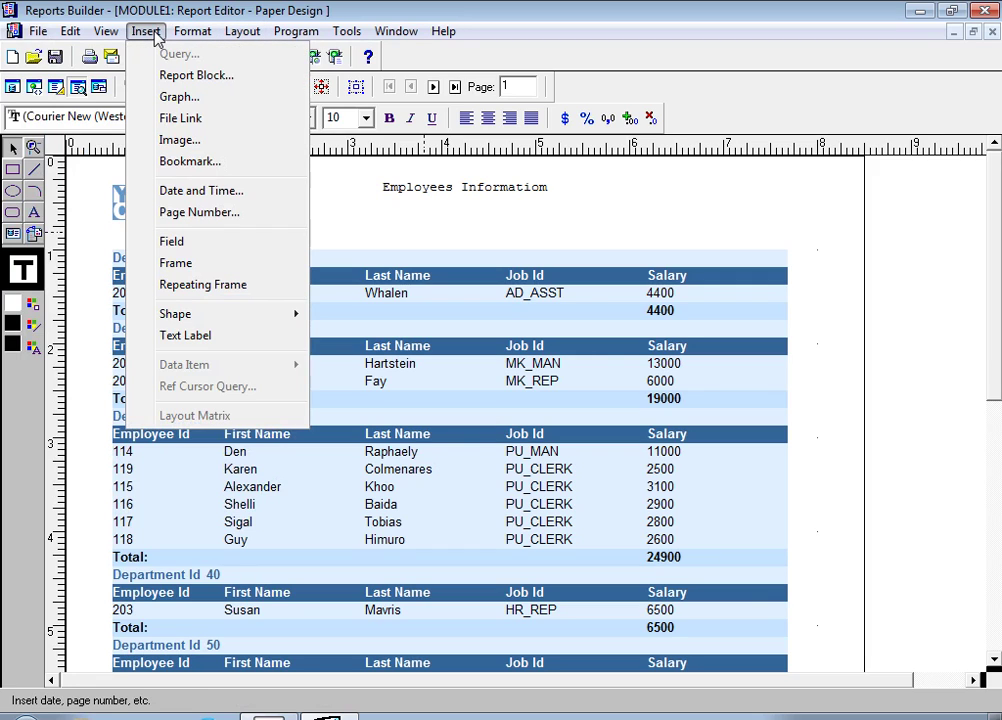
pyautogui.click(200, 191)
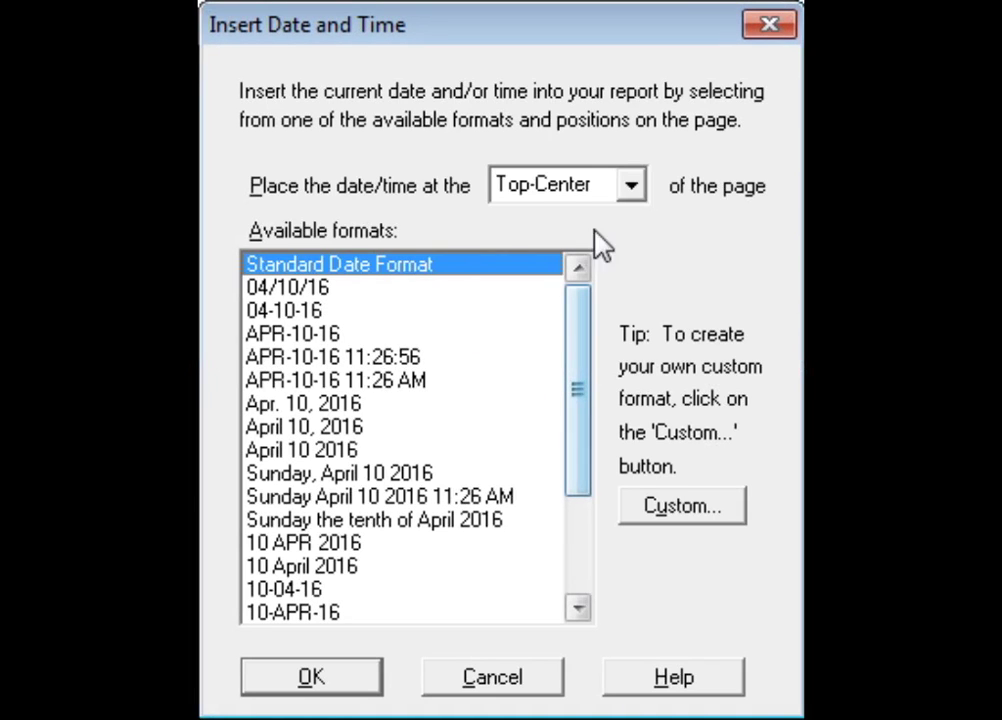
pyautogui.click(633, 192)
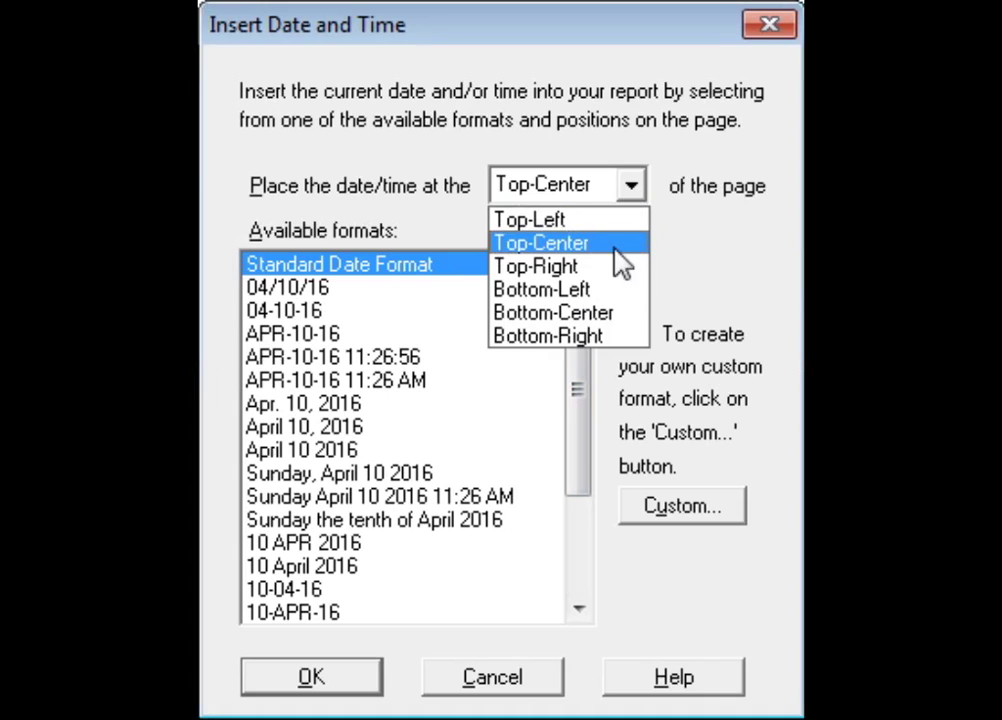
pyautogui.click(598, 313)
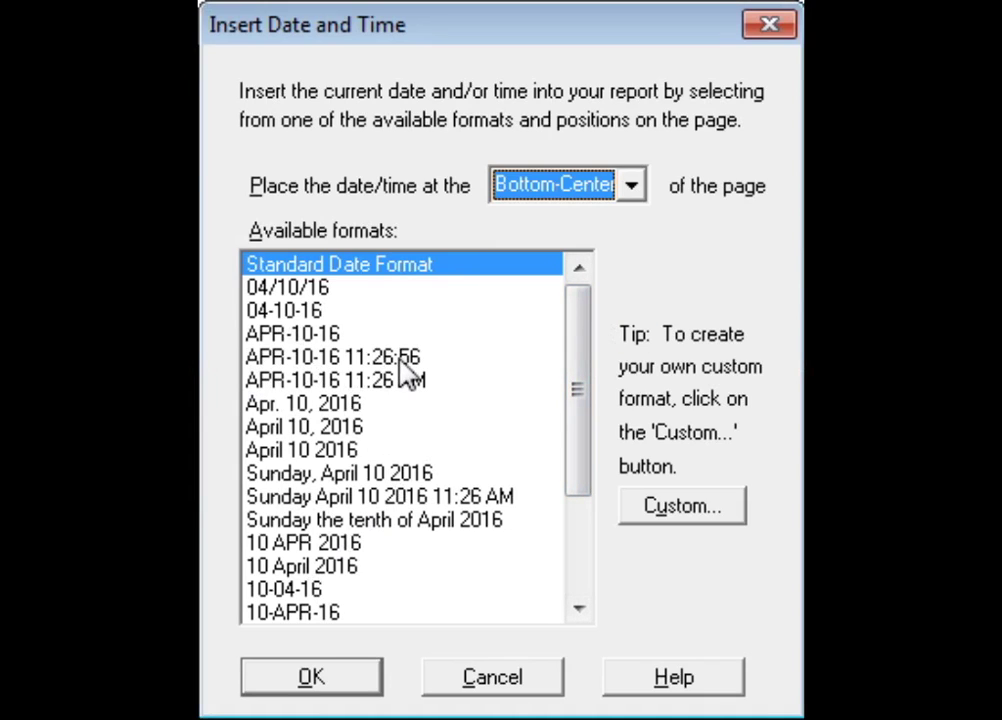
pyautogui.click(318, 497)
pyautogui.click(311, 678)
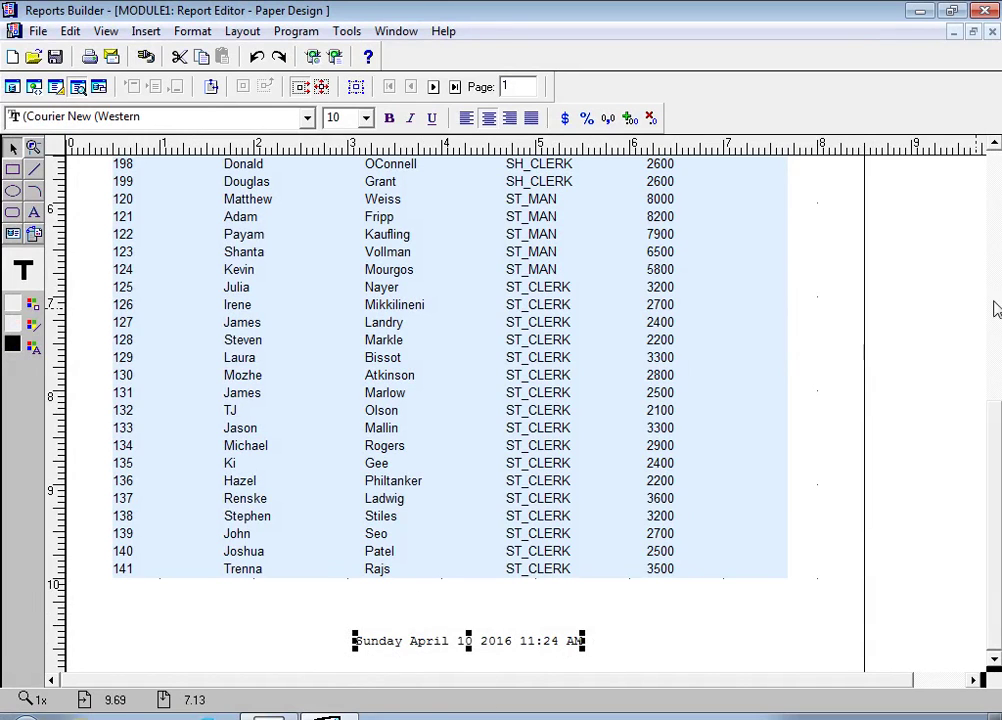
# - Show the Object Navigator with F3, select MODULE1 and save the report
pyautogui.moveTo(995, 575); pyautogui.dragTo(995, 320)
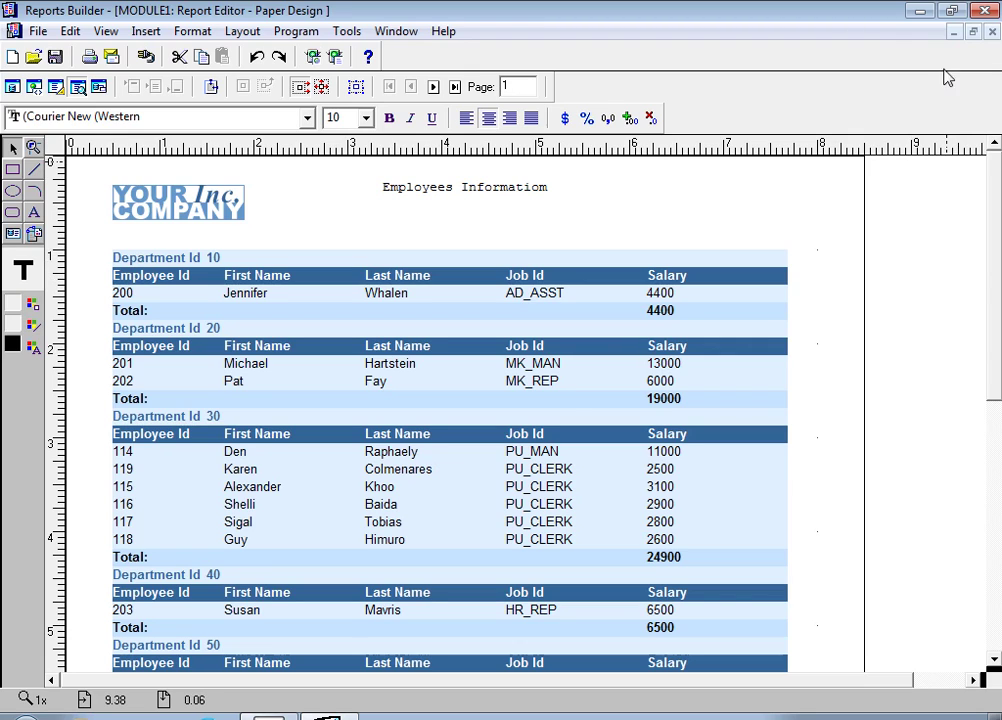
pyautogui.press('F3')
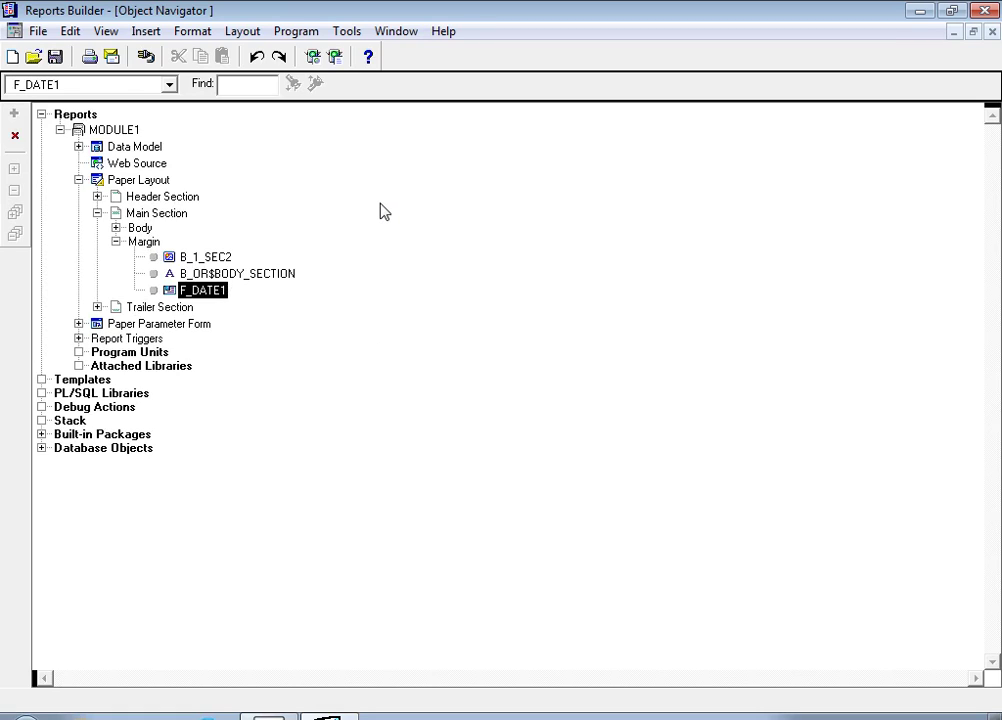
pyautogui.click(100, 130)
pyautogui.click(34, 56)
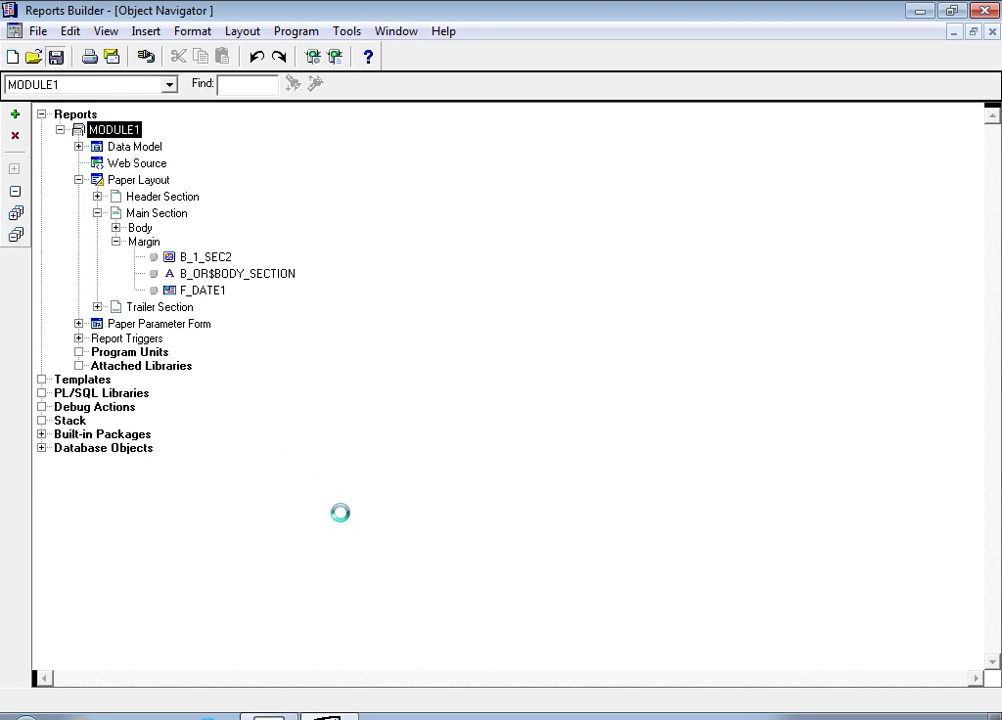